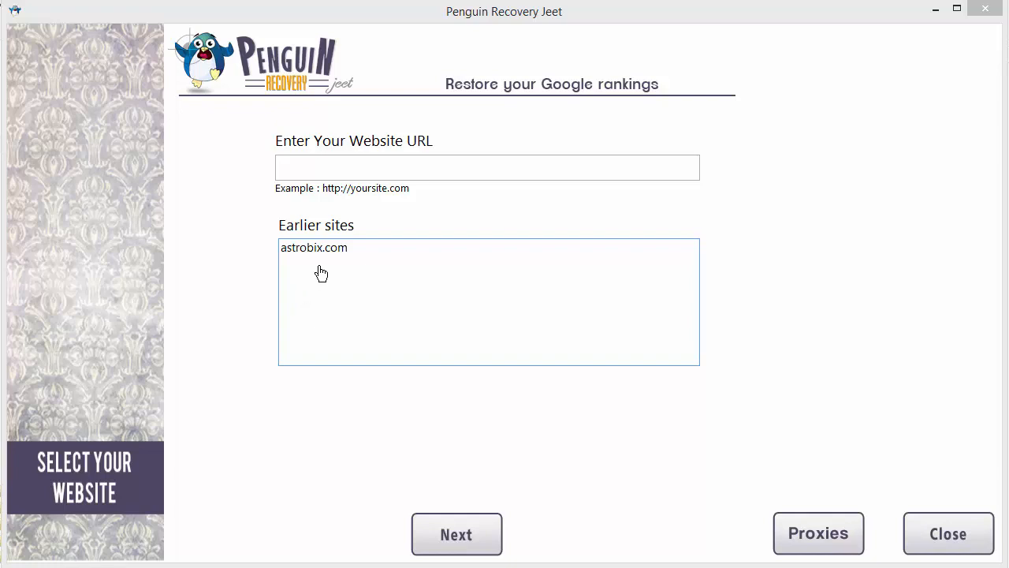
- Choose astrobix.com from the earlier sites as the website URL to analyse
{"action": "left_click", "coordinate": [343, 175]}
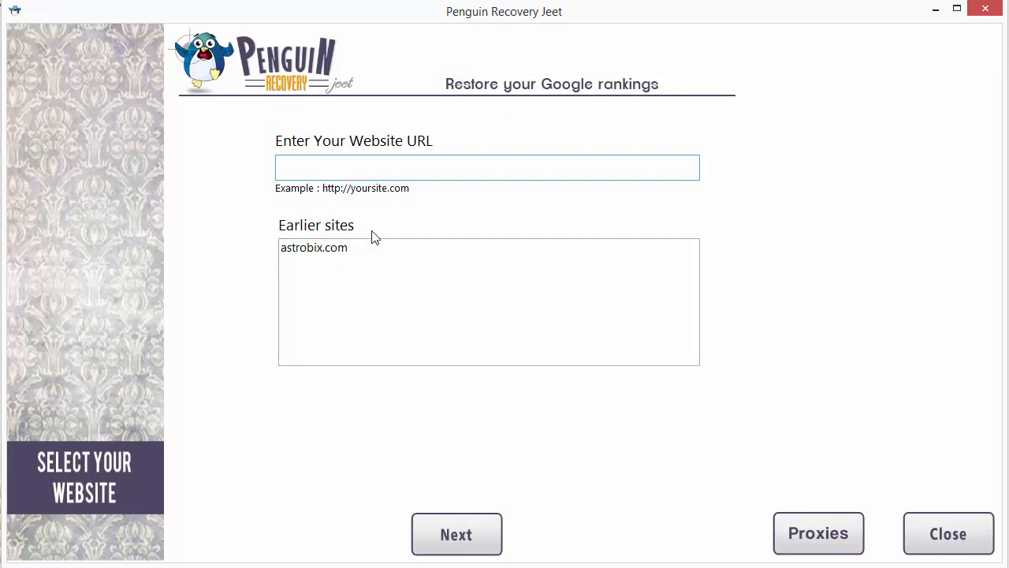
{"action": "left_click", "coordinate": [350, 248]}
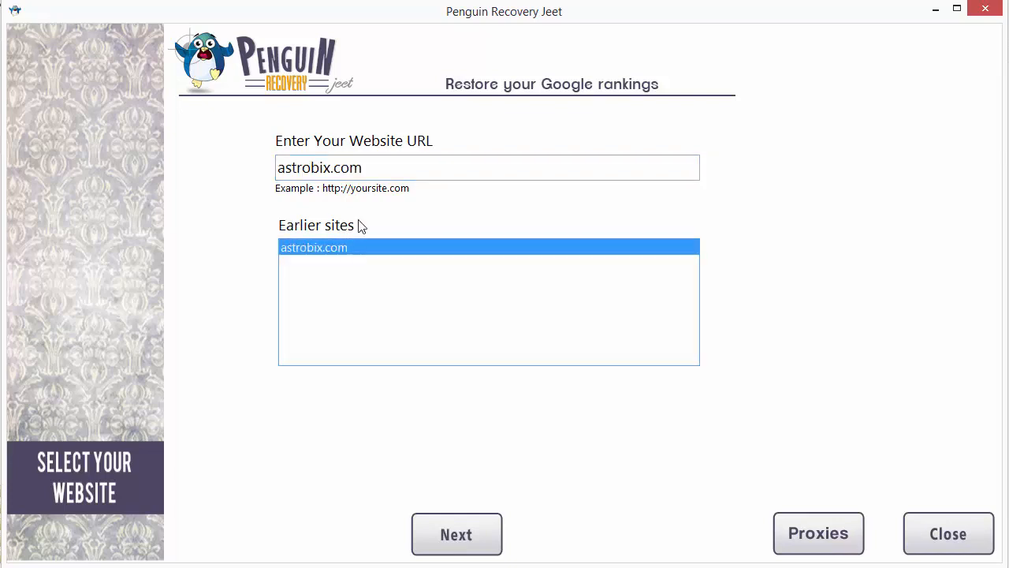
{"action": "key", "text": "shift+Left"}
{"action": "key", "text": "shift+Left"}
{"action": "key", "text": "shift+Left"}
{"action": "key", "text": "shift+Left"}
{"action": "key", "text": "shift+Left"}
{"action": "key", "text": "shift+Left"}
{"action": "key", "text": "shift+Left"}
{"action": "key", "text": "shift+Left"}
{"action": "key", "text": "shift+Left"}
{"action": "key", "text": "shift+Left"}
{"action": "key", "text": "shift+Left"}
{"action": "key", "text": "shift+Left"}
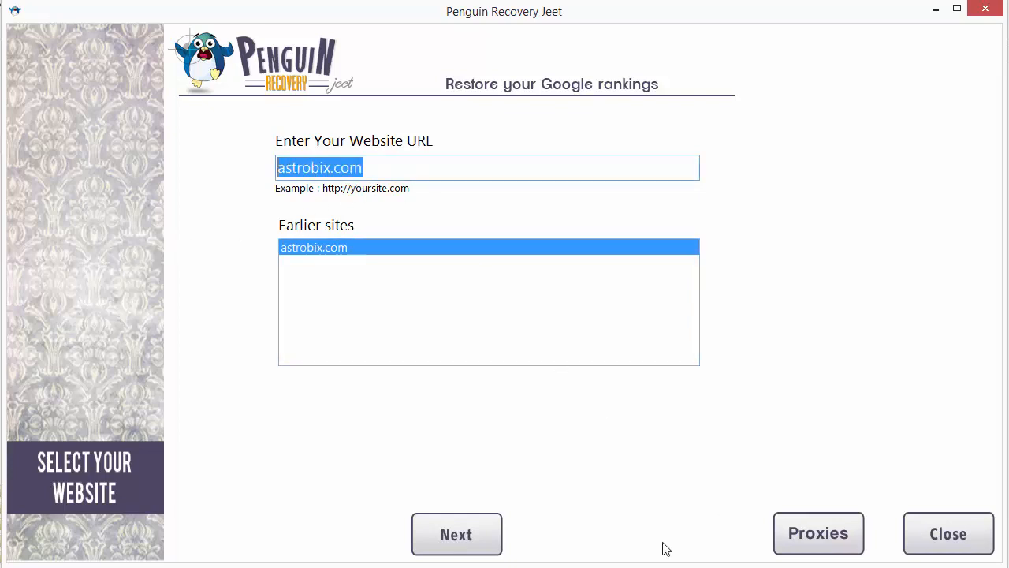
- Proceed with astrobix.com and decline to use the existing data for this domain
{"action": "left_click", "coordinate": [461, 544]}
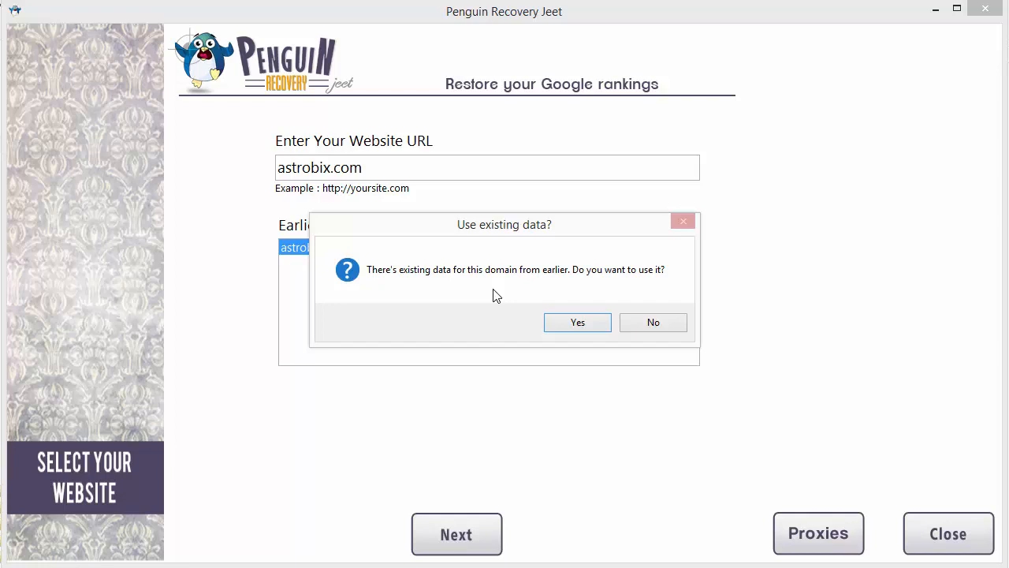
{"action": "key", "text": "Tab"}
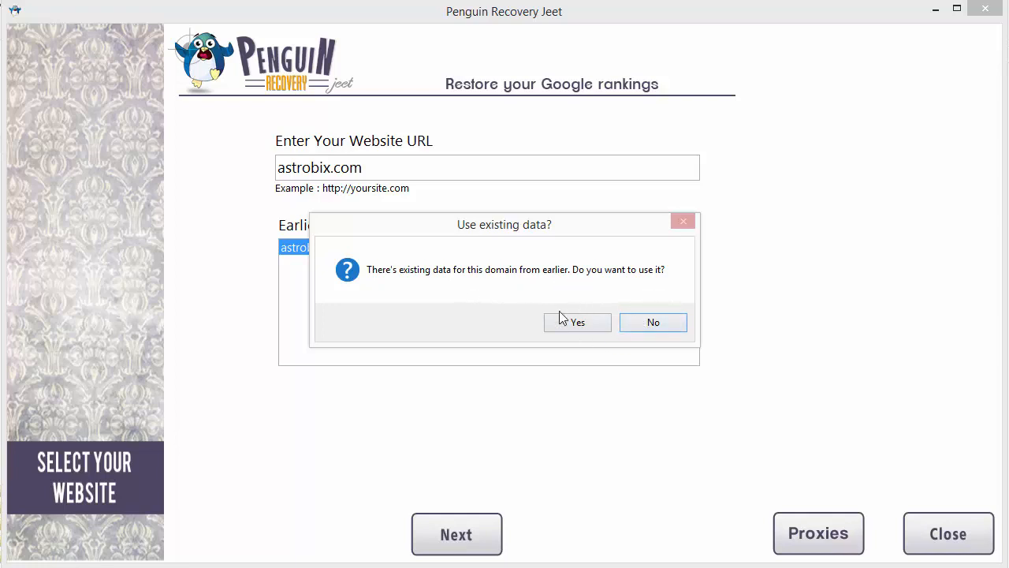
{"action": "left_click", "coordinate": [650, 326]}
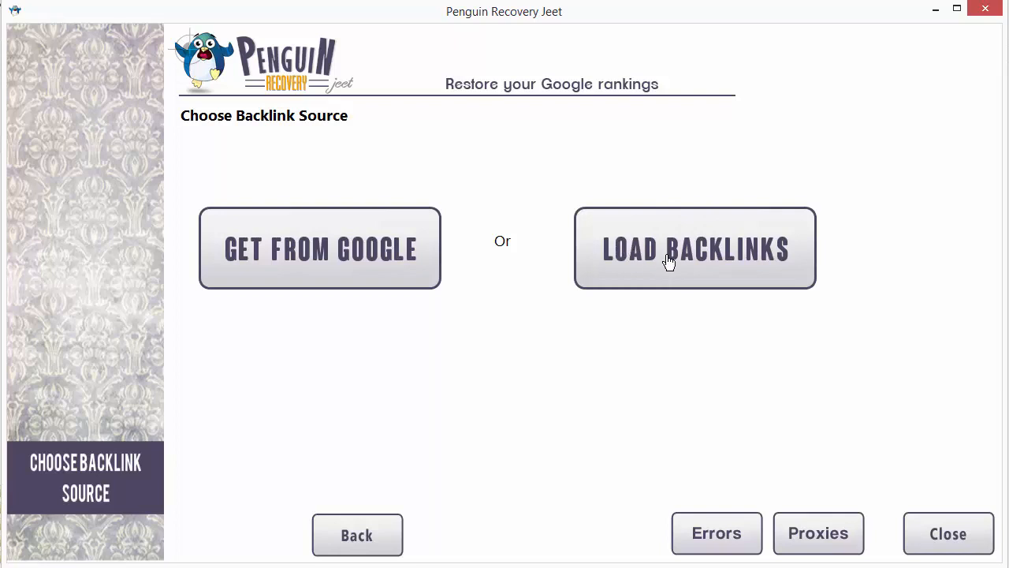
- Collect the backlink domains from Google Webmasters and look through the full domain list
{"action": "left_click", "coordinate": [368, 266]}
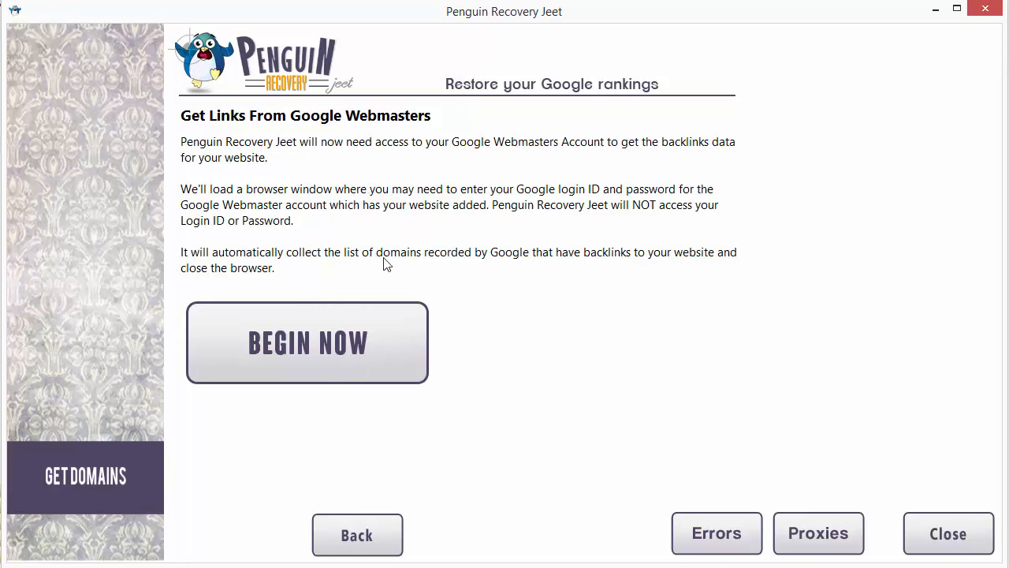
{"action": "left_click", "coordinate": [352, 354]}
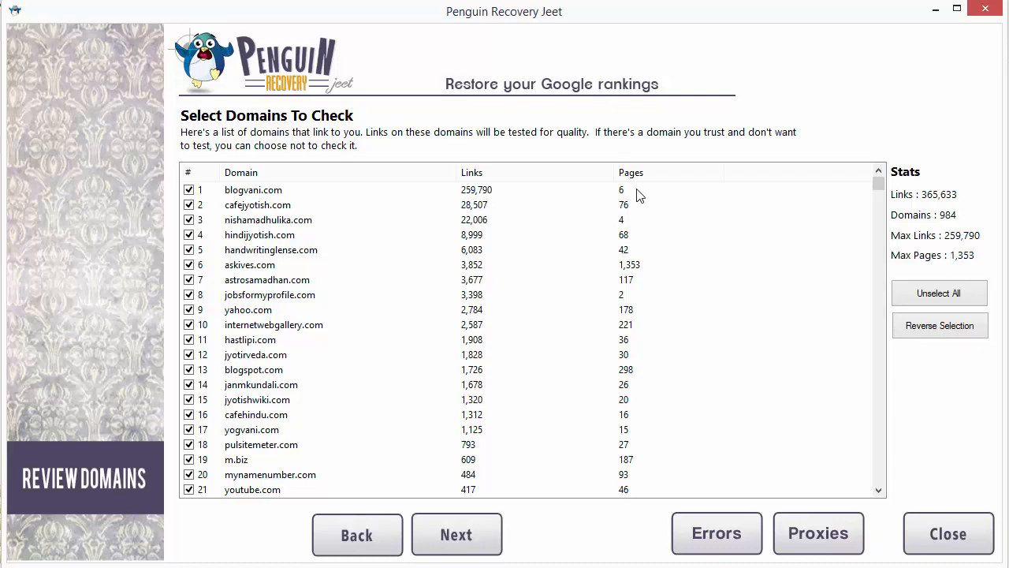
{"action": "left_click_drag", "start_coordinate": [879, 183], "coordinate": [836, 501]}
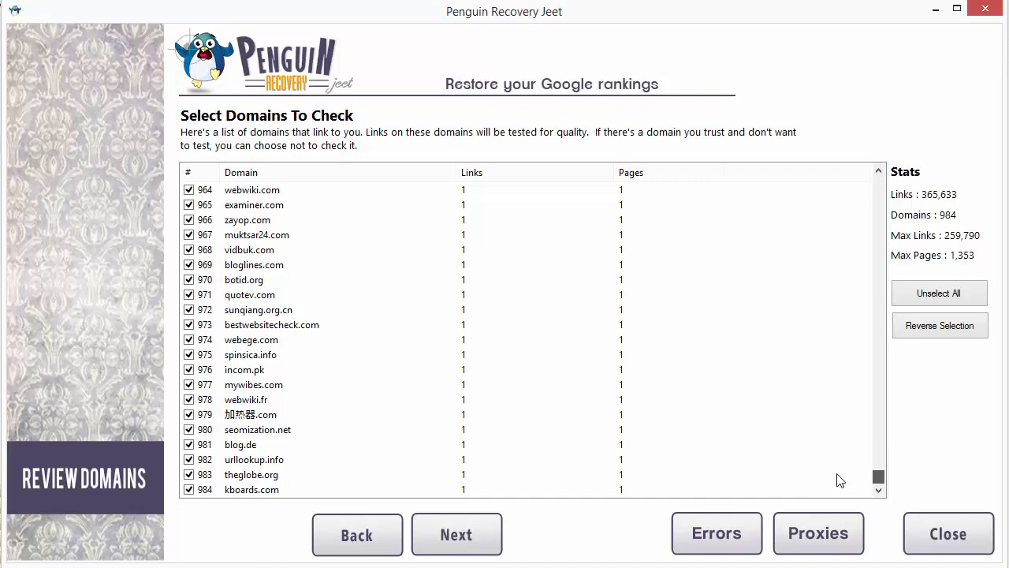
{"action": "left_click_drag", "start_coordinate": [836, 478], "coordinate": [838, 169]}
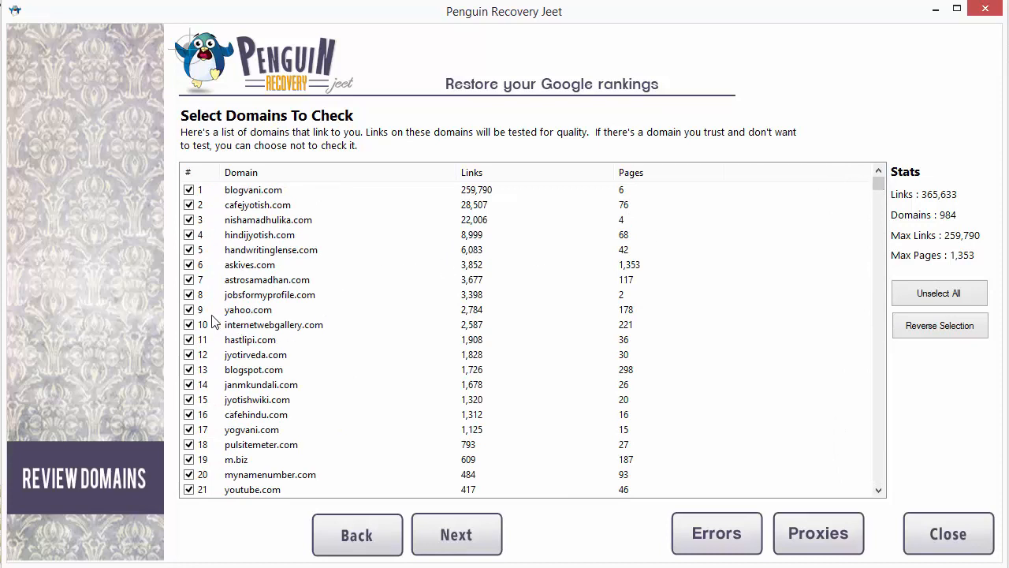
- Exclude yahoo.com from the domains to check and highlight other well-known sites such as blogspot.com and youtube.com
{"action": "left_click", "coordinate": [238, 317]}
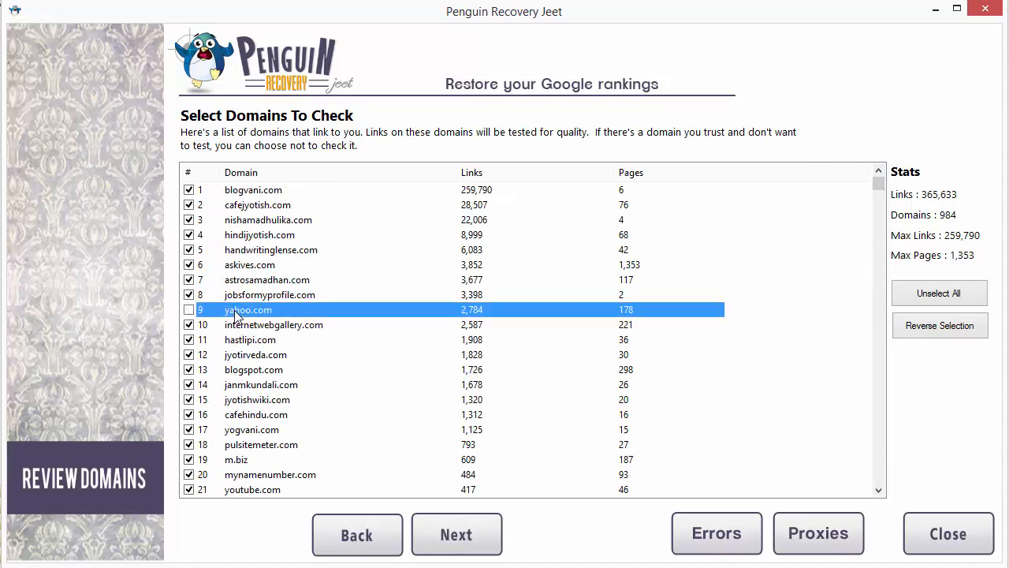
{"action": "left_click", "coordinate": [273, 375]}
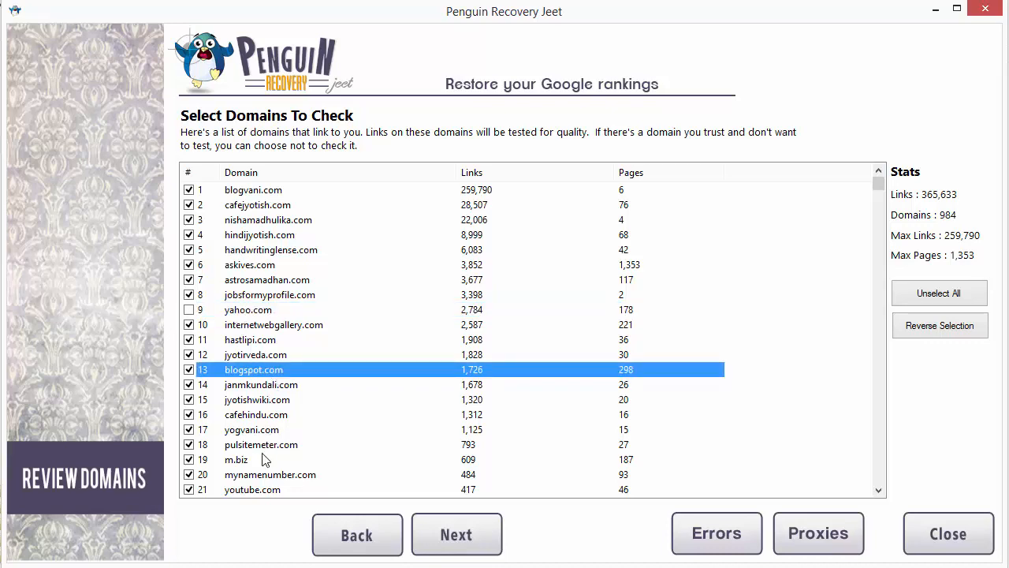
{"action": "scroll", "coordinate": [261, 464], "scroll_direction": "down", "scroll_amount": 2}
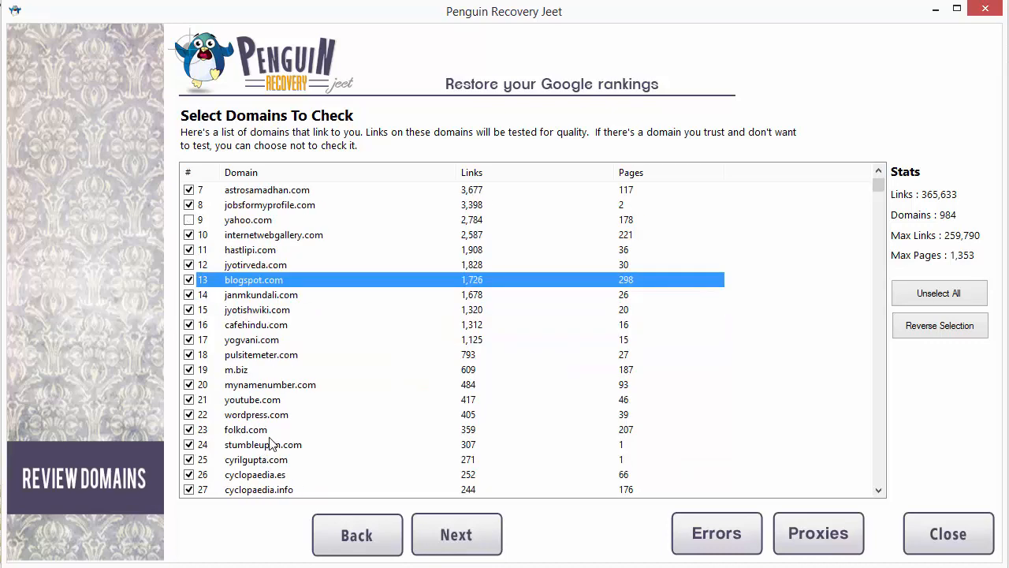
{"action": "left_click", "coordinate": [268, 444]}
{"action": "left_click", "coordinate": [269, 430]}
{"action": "left_click", "coordinate": [263, 402]}
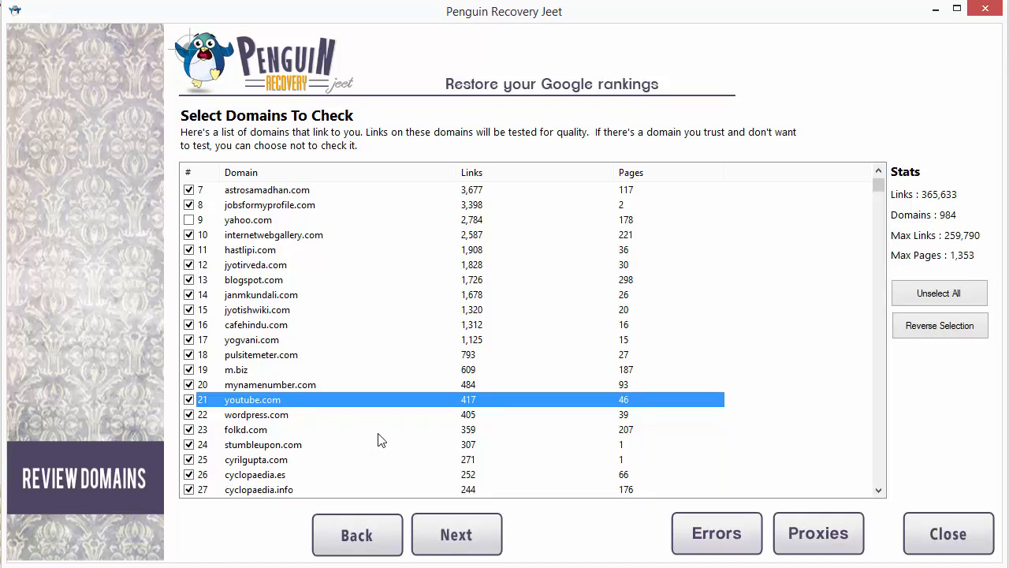
- Unselect every domain in the list and reverse the selection
{"action": "left_click", "coordinate": [952, 301]}
{"action": "left_click", "coordinate": [953, 302]}
{"action": "scroll", "coordinate": [874, 189], "scroll_direction": "up", "scroll_amount": 2}
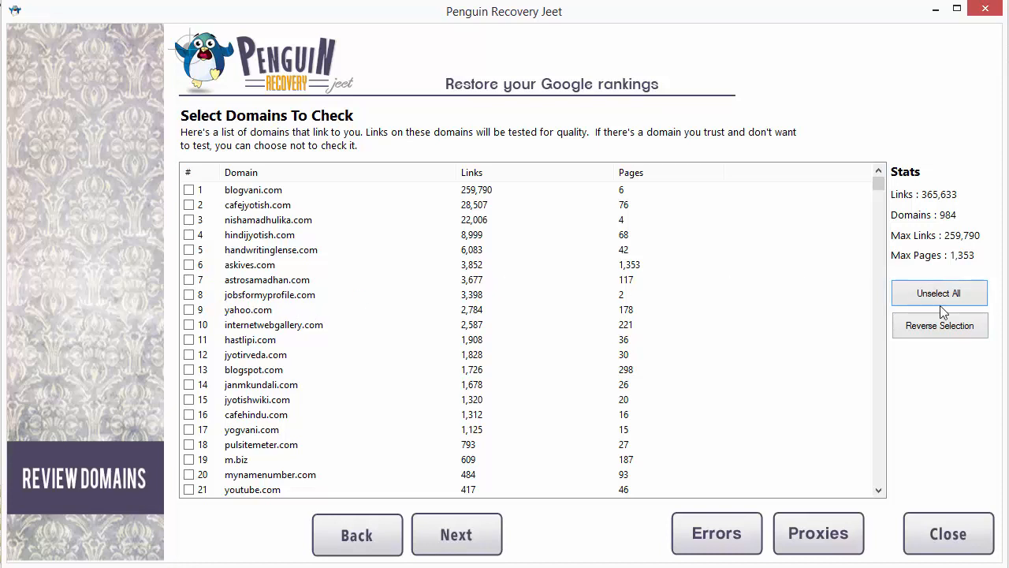
{"action": "left_click", "coordinate": [928, 325]}
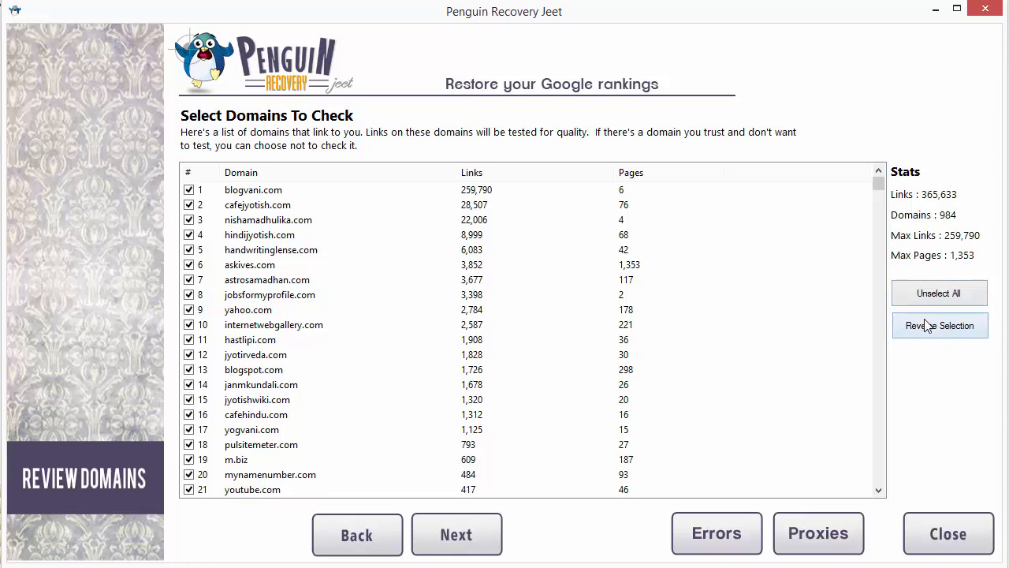
- Clear the domain selection, mark only hindijyotish.com, askives.com and hastlipi.com for checking, and continue to the checking settings
{"action": "left_click", "coordinate": [921, 308]}
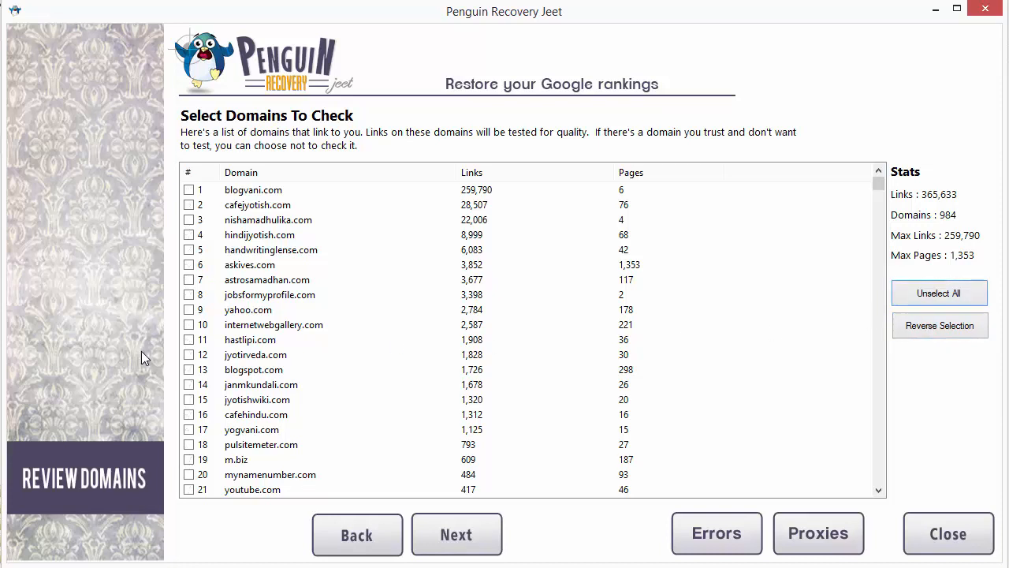
{"action": "left_click", "coordinate": [189, 235]}
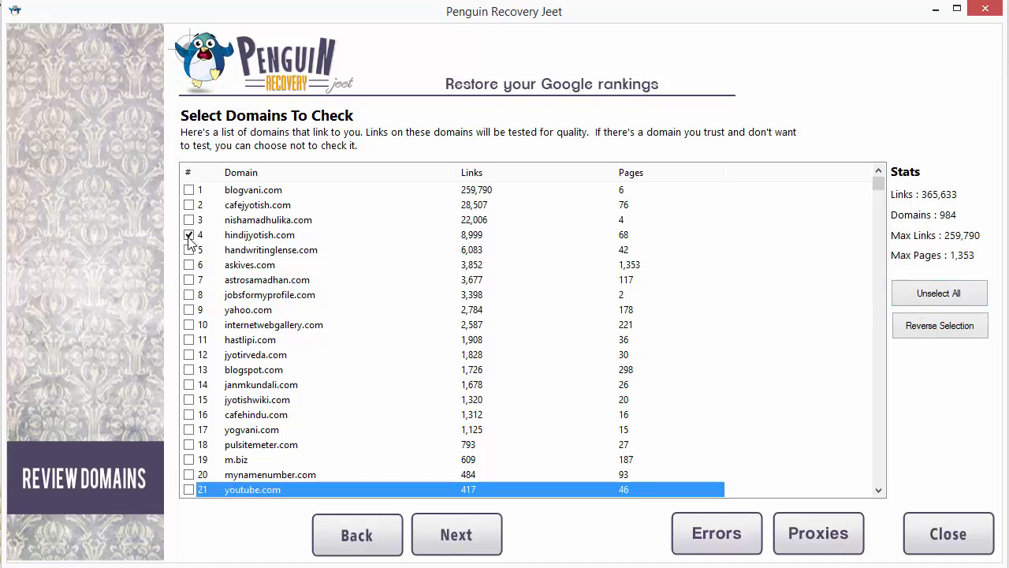
{"action": "left_click", "coordinate": [190, 340]}
{"action": "left_click", "coordinate": [189, 265]}
{"action": "left_click", "coordinate": [468, 541]}
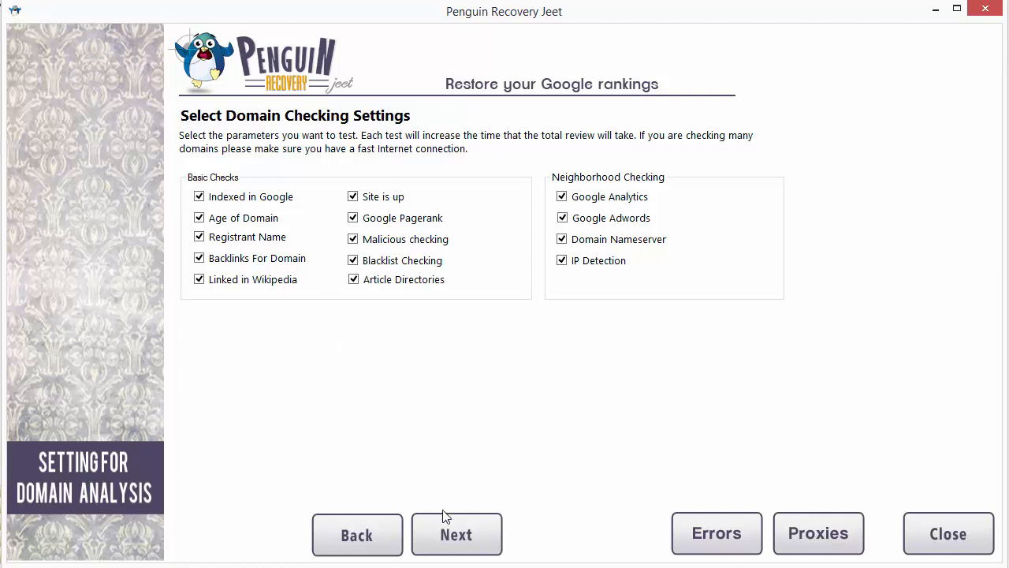
- Switch the Indexed in Google, Age of Domain and Registrant Name checks off and back on
{"action": "left_click", "coordinate": [256, 198]}
{"action": "left_click", "coordinate": [268, 236]}
{"action": "left_click", "coordinate": [267, 220]}
{"action": "left_click", "coordinate": [268, 238]}
{"action": "left_click", "coordinate": [267, 221]}
{"action": "left_click", "coordinate": [265, 203]}
- Switch the Site is up, Google Pagerank, Malicious checking and Blacklist Checking tests off and back on
{"action": "left_click", "coordinate": [371, 238]}
{"action": "left_click", "coordinate": [374, 220]}
{"action": "left_click", "coordinate": [374, 205]}
{"action": "left_click", "coordinate": [375, 259]}
{"action": "left_click", "coordinate": [374, 239]}
{"action": "left_click", "coordinate": [375, 257]}
{"action": "left_click", "coordinate": [380, 220]}
{"action": "left_click", "coordinate": [377, 200]}
- Accept the domain checking settings and start the backlink domains check
{"action": "left_click", "coordinate": [457, 535]}
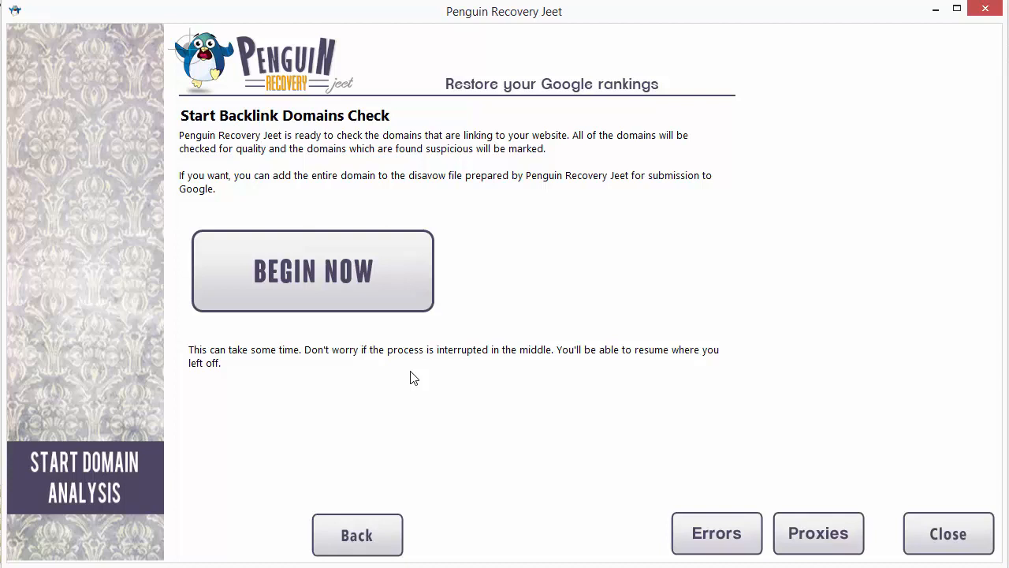
{"action": "left_click", "coordinate": [375, 298]}
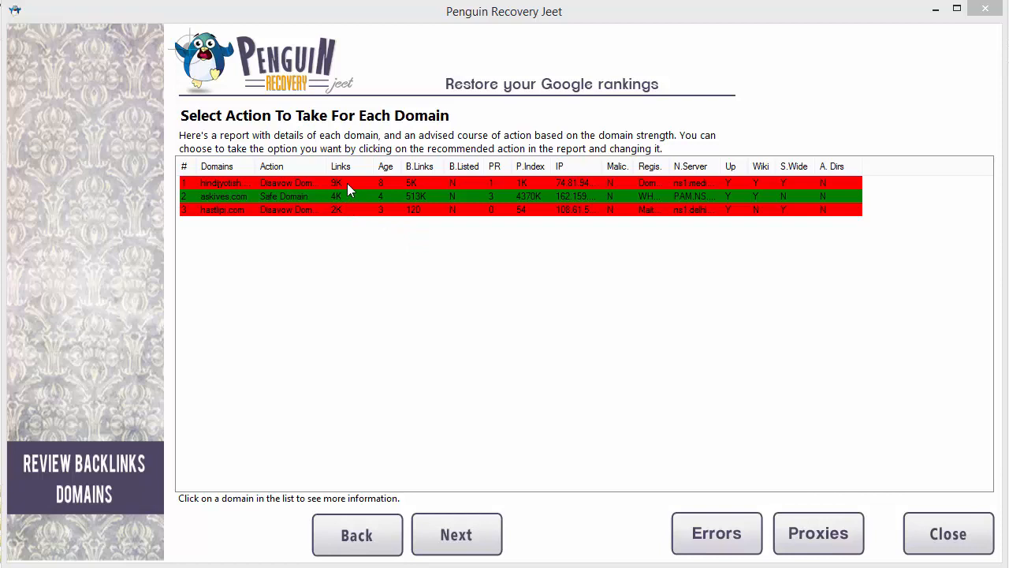
- Compare the age, backlinks, blacklist status and page rank of the three domains in the report
{"action": "left_click", "coordinate": [388, 183]}
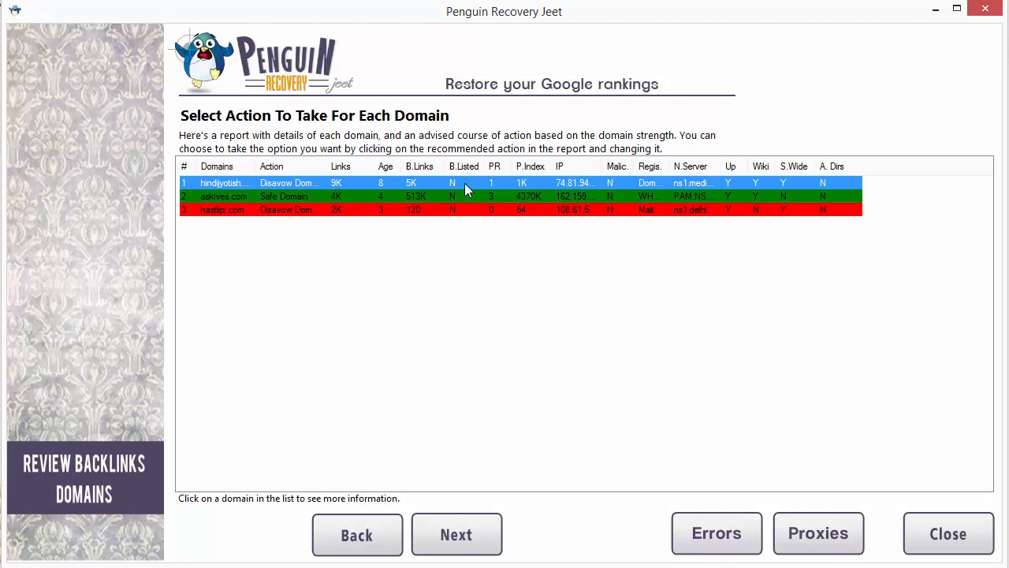
{"action": "left_click", "coordinate": [504, 196]}
{"action": "left_click", "coordinate": [503, 210]}
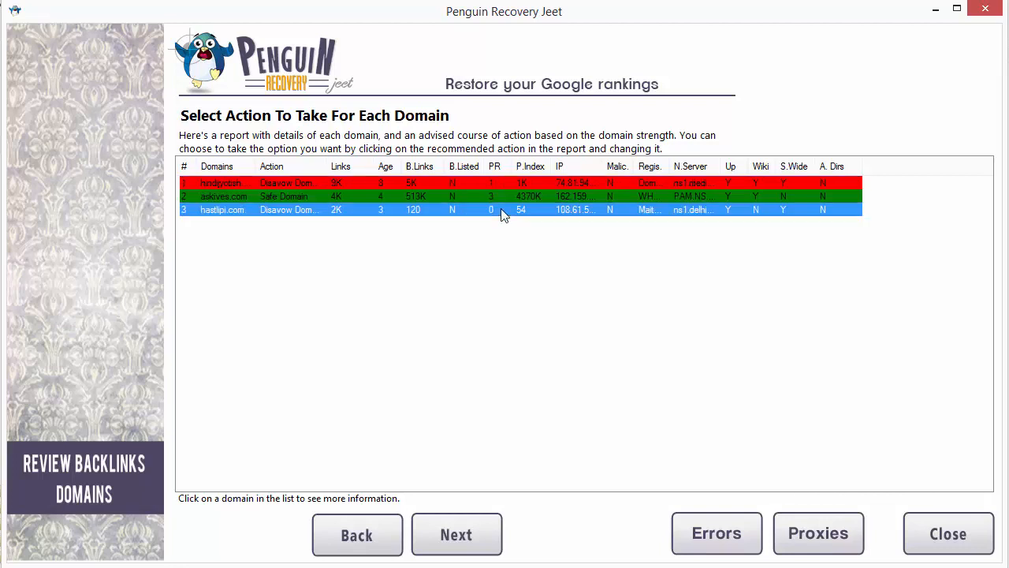
{"action": "left_click", "coordinate": [503, 197]}
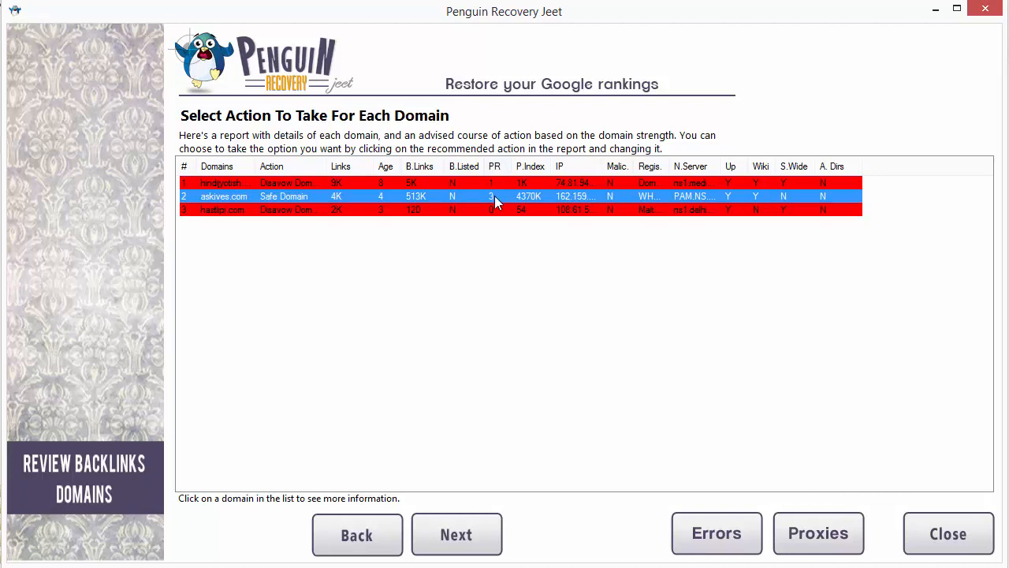
{"action": "left_click", "coordinate": [497, 210]}
{"action": "left_click", "coordinate": [497, 196]}
{"action": "left_click", "coordinate": [503, 212]}
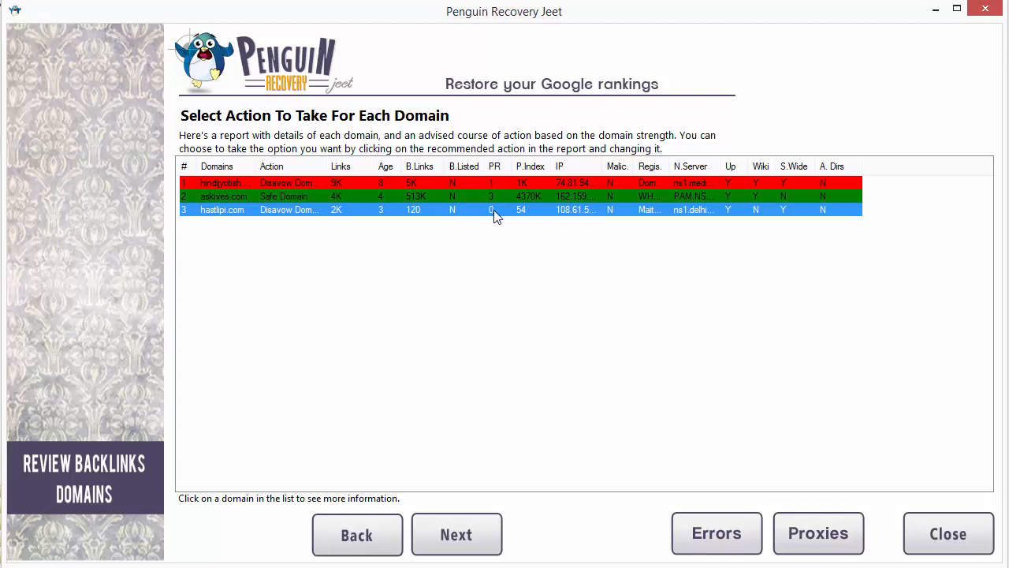
{"action": "left_click", "coordinate": [498, 186]}
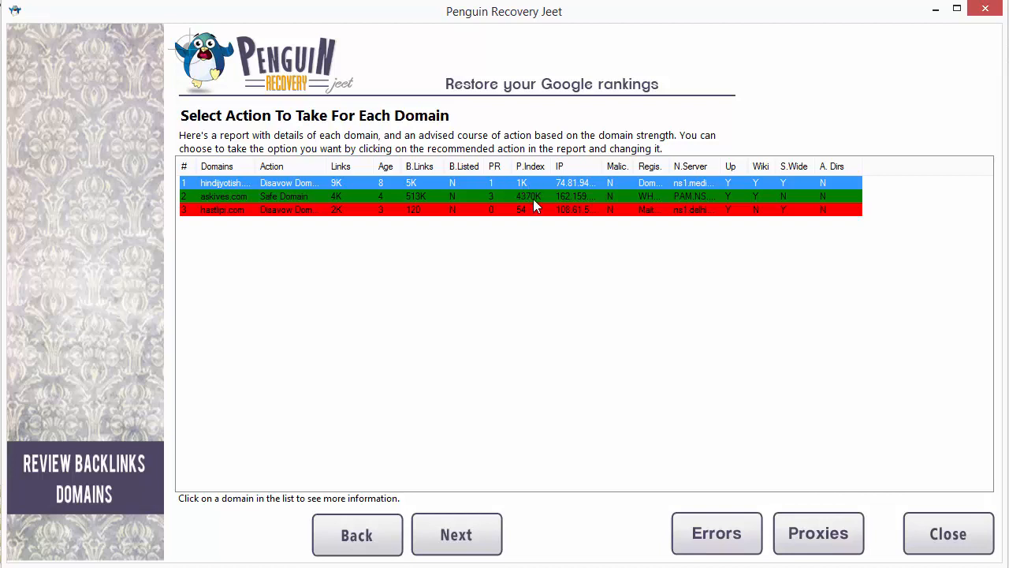
- Compare the indexed pages and recommended actions of askives.com and hastlipi.com
{"action": "left_click", "coordinate": [532, 197]}
{"action": "left_click", "coordinate": [537, 211]}
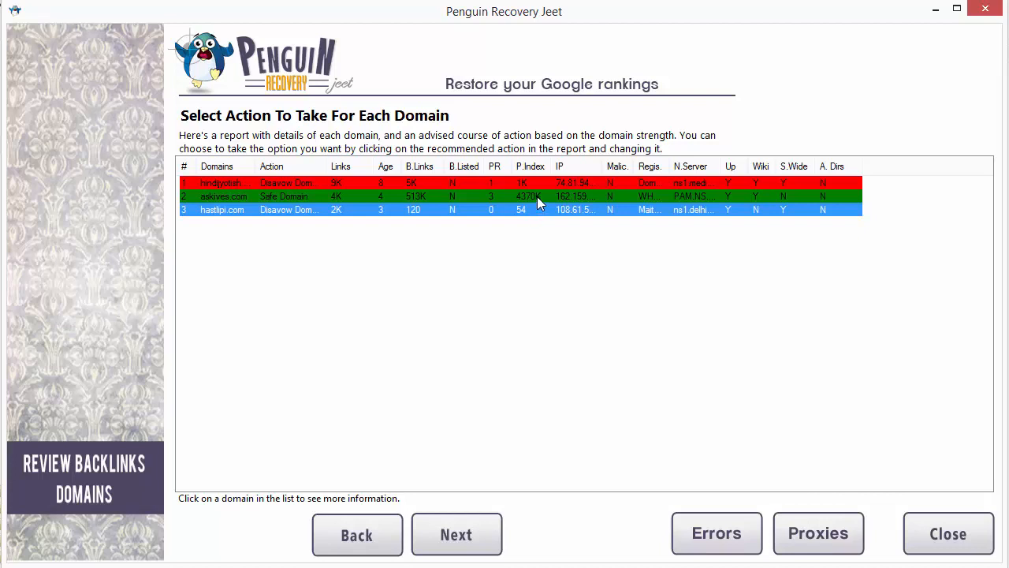
{"action": "left_click", "coordinate": [538, 196]}
{"action": "left_click", "coordinate": [531, 210]}
{"action": "left_click", "coordinate": [307, 198]}
{"action": "left_click", "coordinate": [298, 211]}
{"action": "left_click", "coordinate": [223, 201]}
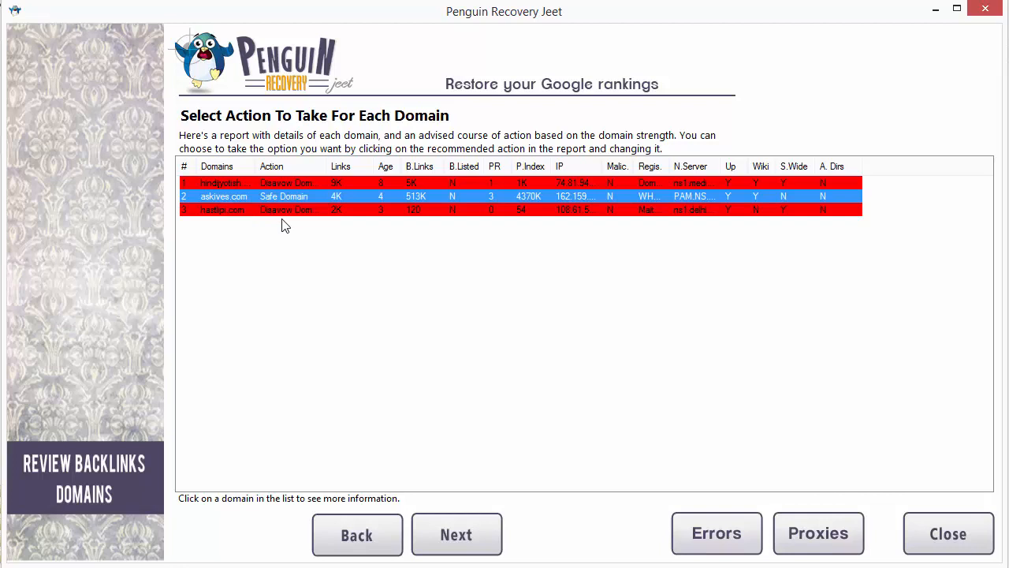
- Set the action for the hindijyotish.com domain to Safe Domain
{"action": "left_click", "coordinate": [307, 186]}
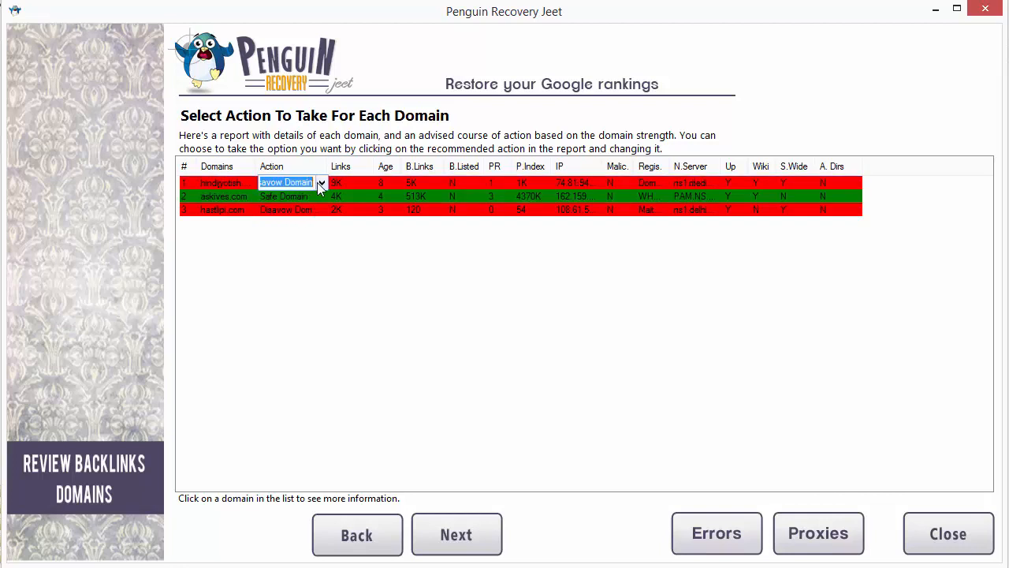
{"action": "left_click", "coordinate": [322, 182]}
{"action": "left_click", "coordinate": [272, 218]}
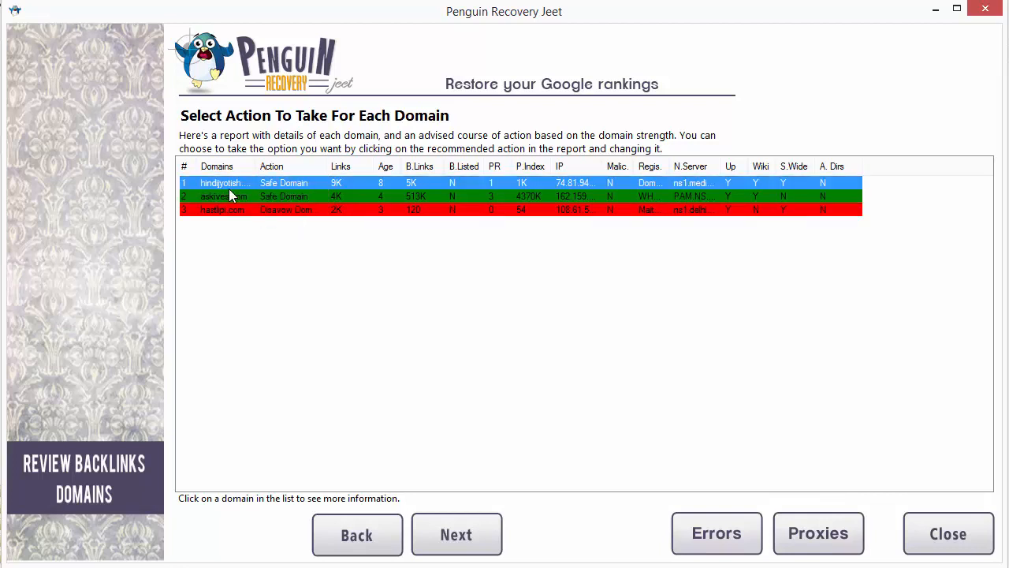
{"action": "left_click", "coordinate": [227, 194]}
- Set the action for the hindijyotish.com domain back to Disavow Domain
{"action": "left_click", "coordinate": [305, 188]}
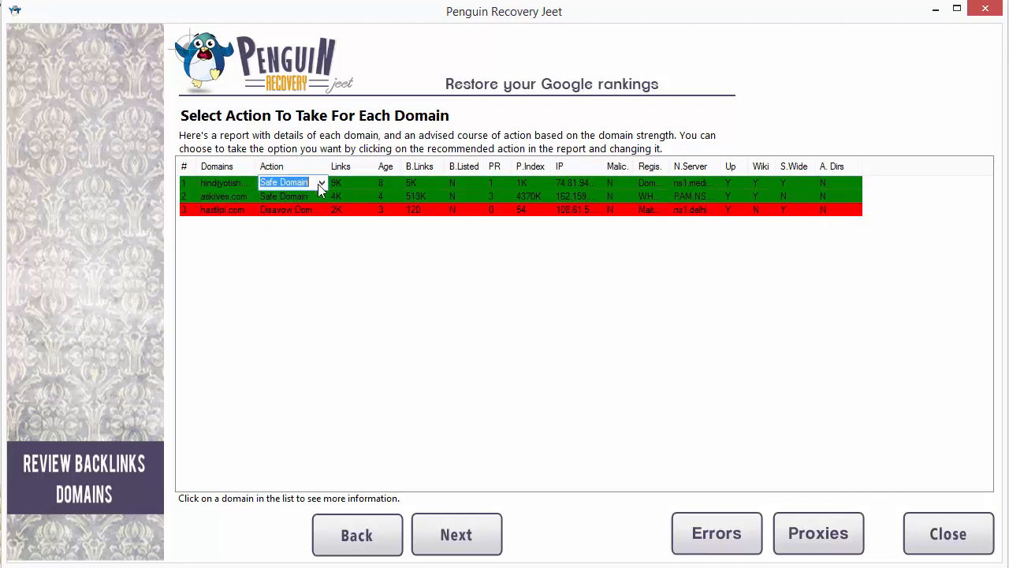
{"action": "left_click", "coordinate": [321, 182]}
{"action": "left_click", "coordinate": [276, 194]}
{"action": "left_click", "coordinate": [240, 209]}
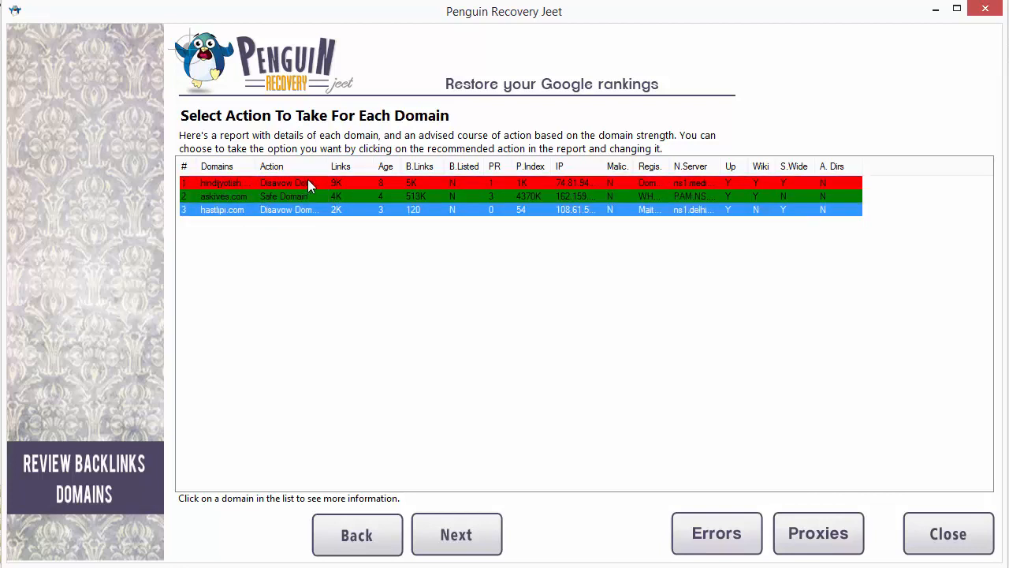
- Set the action for the hindijyotish.com domain to Check Links
{"action": "left_click", "coordinate": [309, 186]}
{"action": "left_click", "coordinate": [321, 183]}
{"action": "left_click", "coordinate": [284, 207]}
{"action": "left_click", "coordinate": [229, 211]}
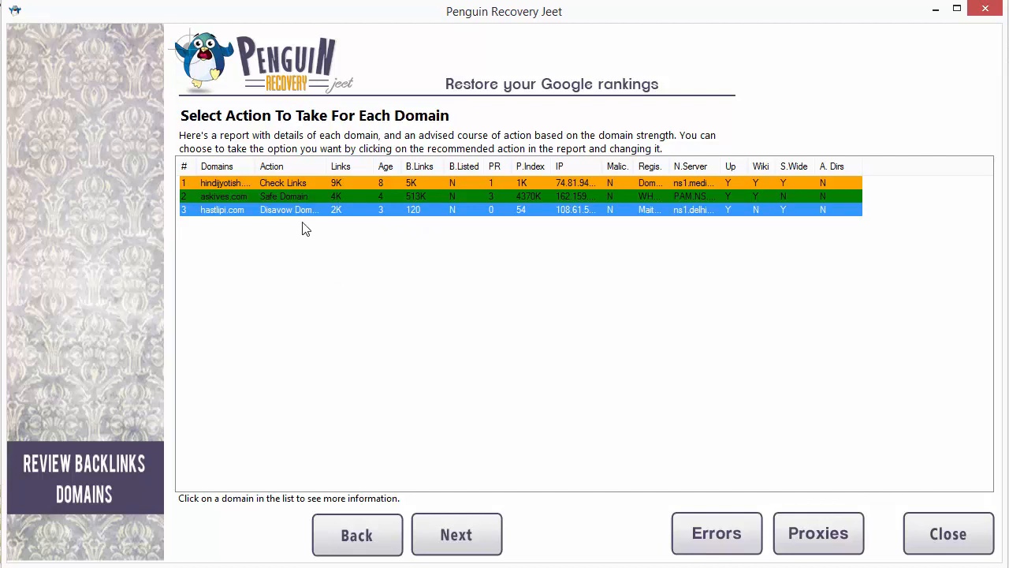
{"action": "left_click", "coordinate": [350, 197]}
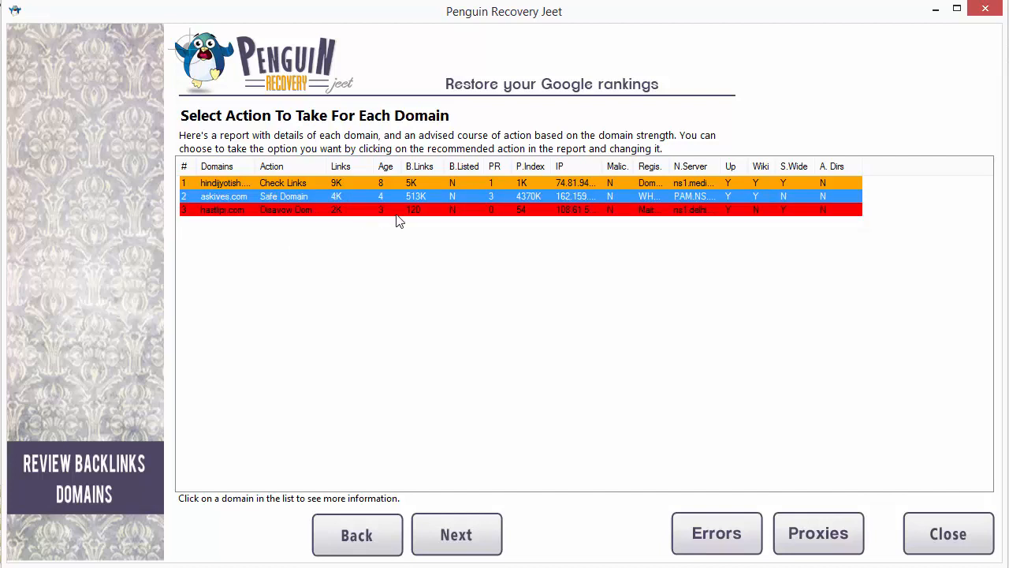
- Sort the domain report by age and by number of backlinks, with the highest backlink count first
{"action": "left_click", "coordinate": [389, 166]}
{"action": "left_click", "coordinate": [430, 170]}
{"action": "left_click", "coordinate": [432, 168]}
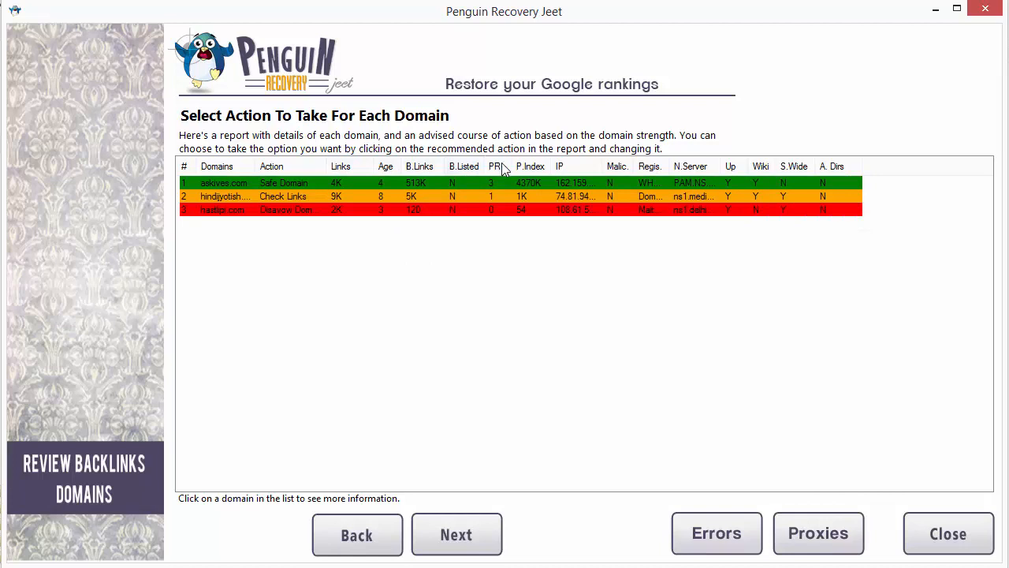
- Sort the domain report in turn by page index, IP, malicious flag, name server and Wiki listing
{"action": "left_click", "coordinate": [526, 166]}
{"action": "left_click", "coordinate": [571, 167]}
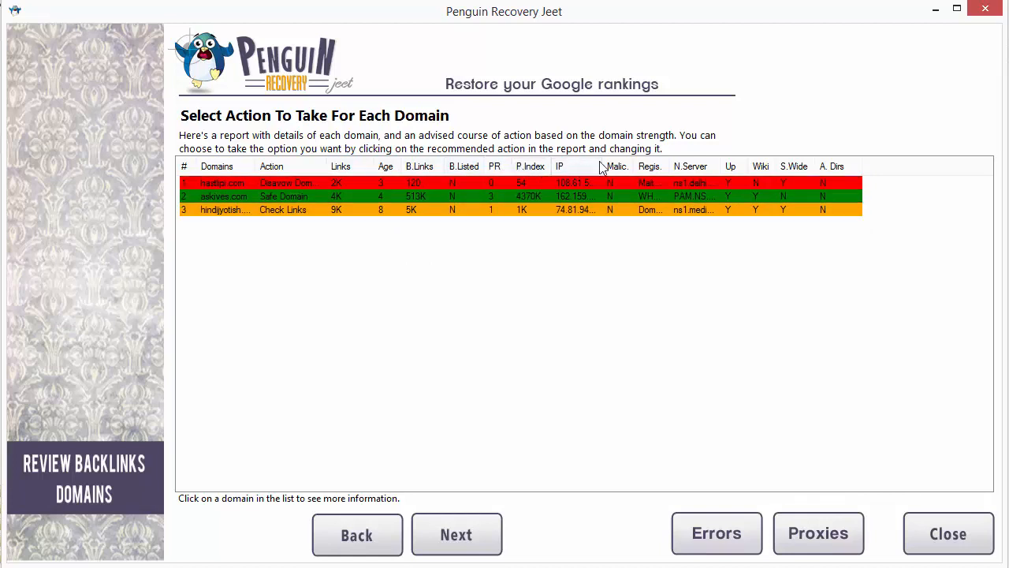
{"action": "left_click", "coordinate": [613, 166]}
{"action": "left_click", "coordinate": [702, 167]}
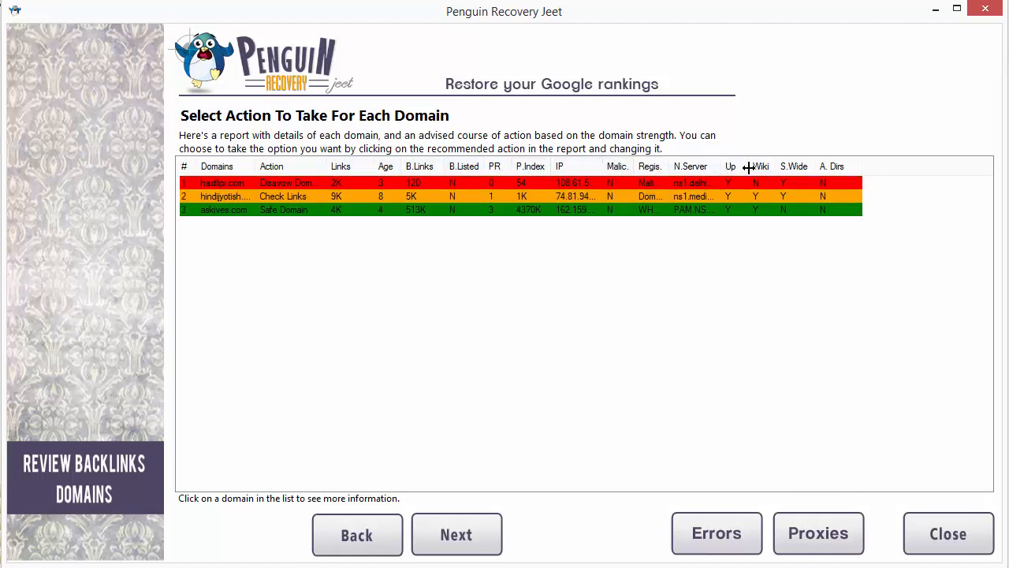
{"action": "left_click", "coordinate": [765, 166]}
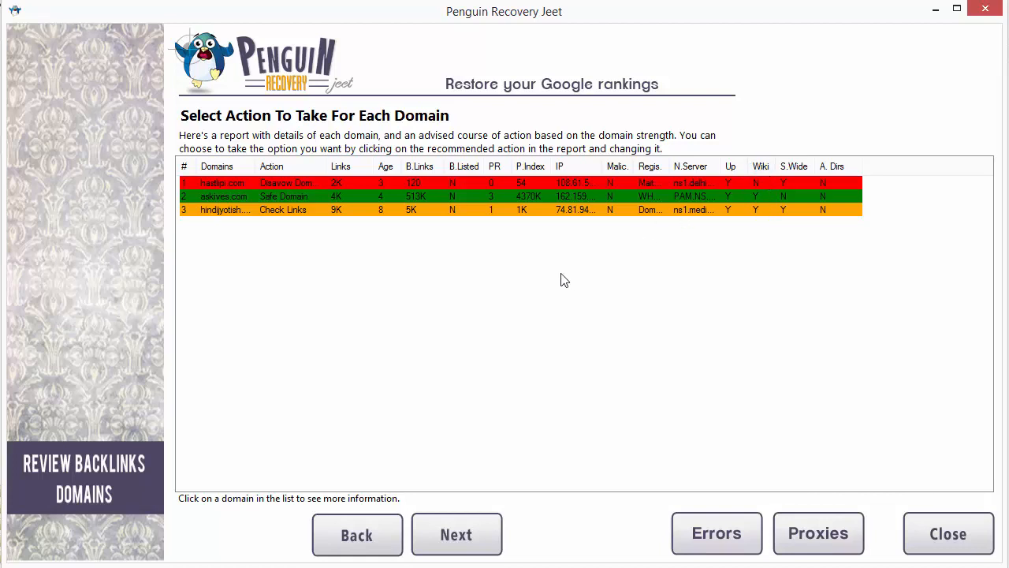
{"action": "left_click", "coordinate": [762, 167]}
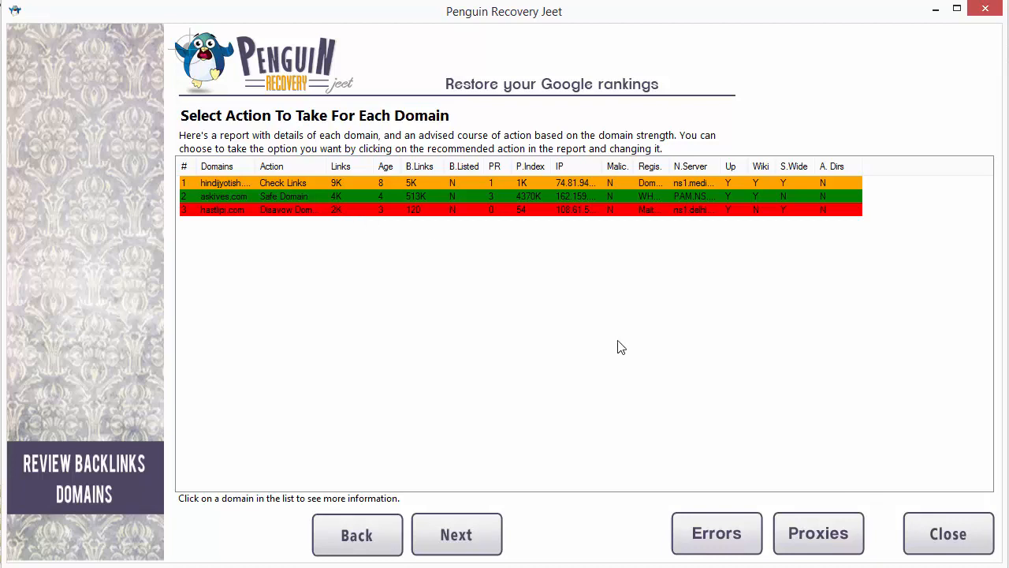
- Collect the backlinks of the reviewed domains with all checking options enabled and run the backlink check
{"action": "left_click", "coordinate": [479, 536]}
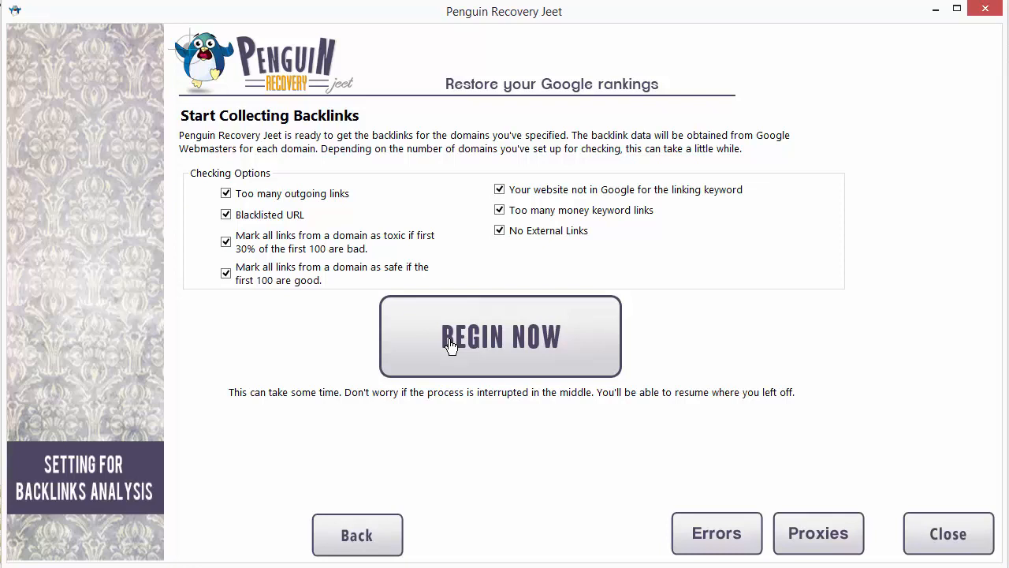
{"action": "left_click", "coordinate": [507, 358]}
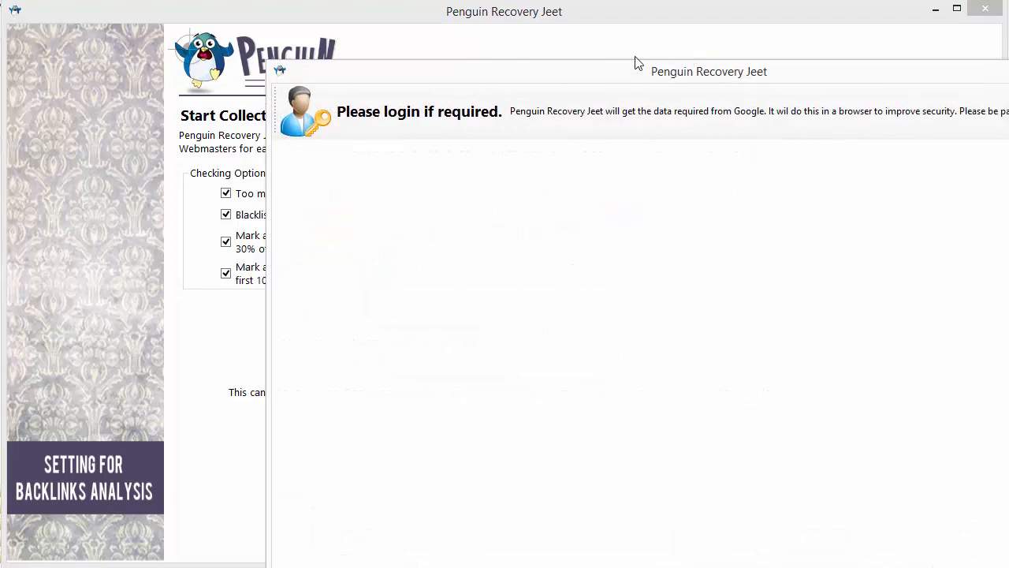
{"action": "left_click_drag", "start_coordinate": [679, 70], "coordinate": [526, 4]}
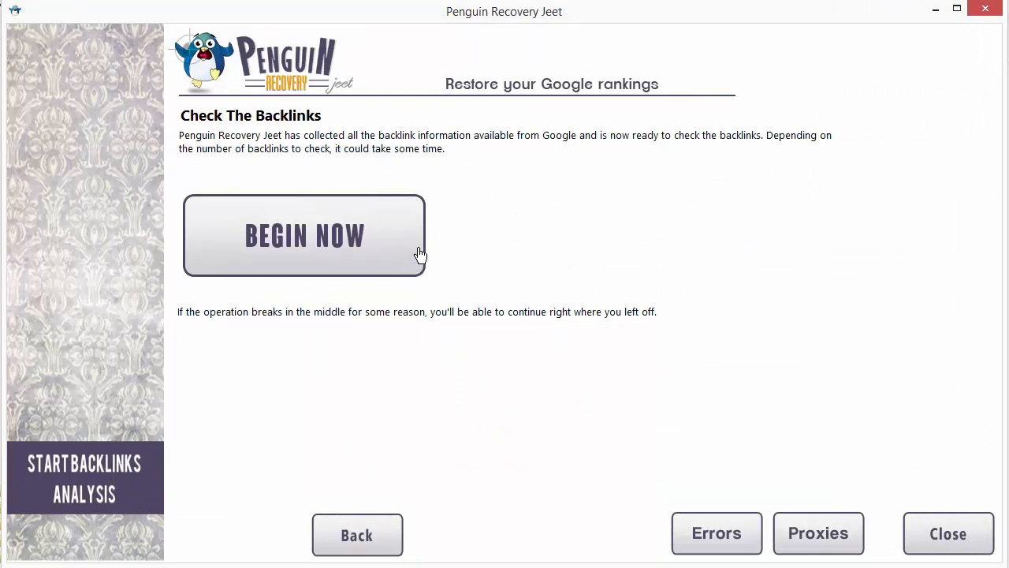
{"action": "left_click", "coordinate": [324, 247]}
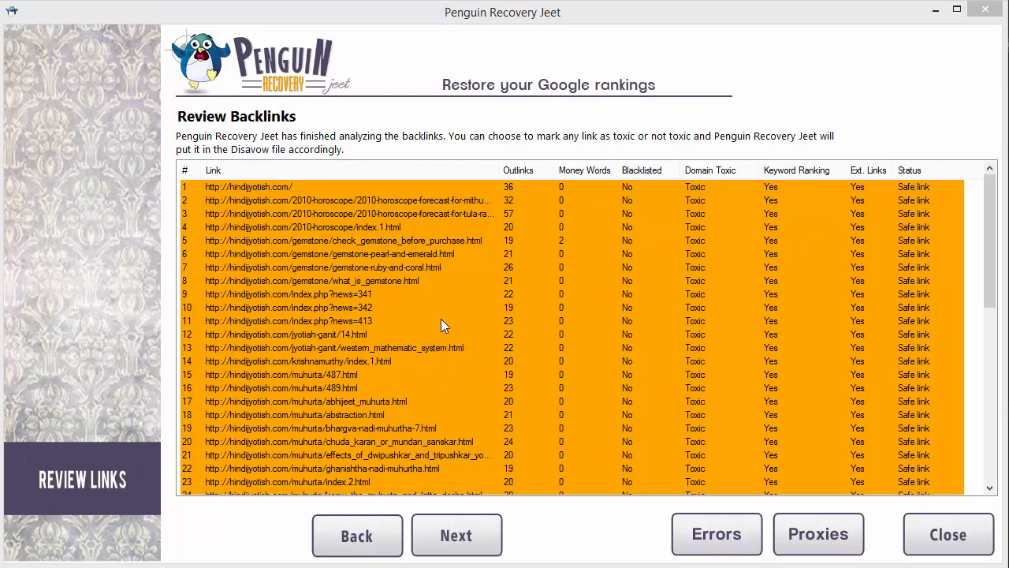
- Sort the analysed backlinks by number of outlinks, highest first
{"action": "mouse_move", "coordinate": [992, 229]}
{"action": "left_mouse_down"}
{"action": "mouse_move", "coordinate": [996, 422]}
{"action": "mouse_move", "coordinate": [986, 212]}
{"action": "left_mouse_up"}
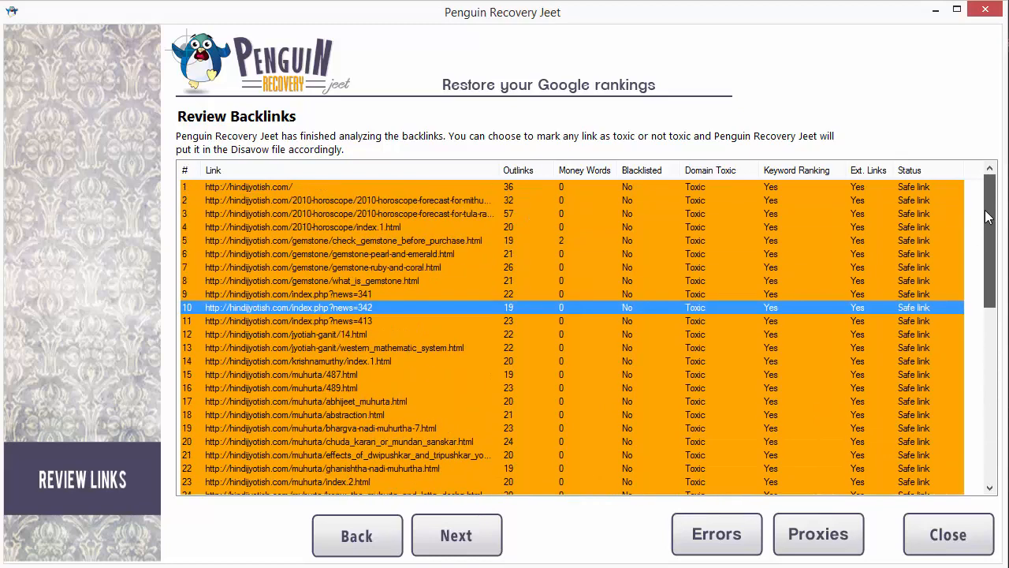
{"action": "left_click", "coordinate": [530, 174]}
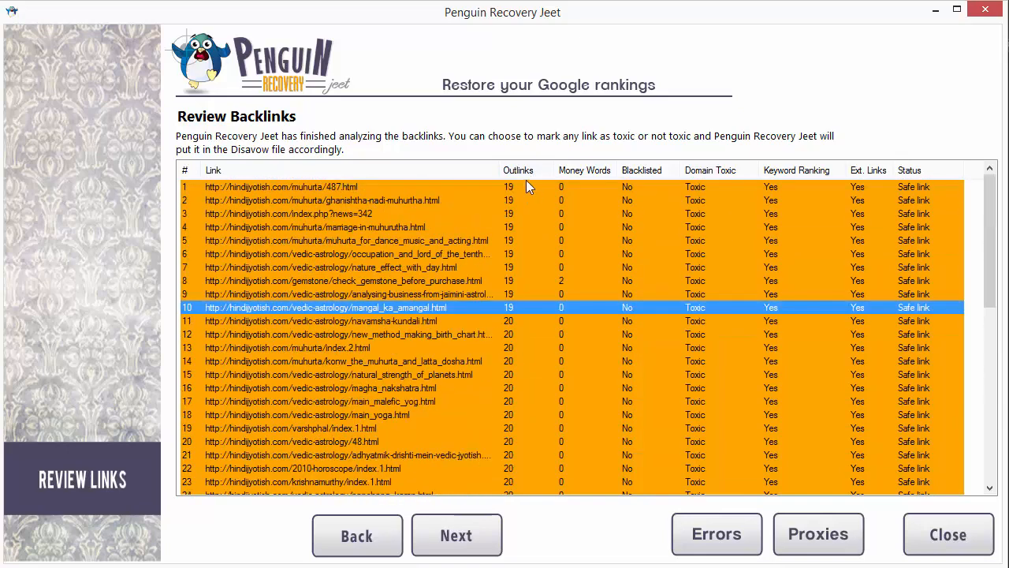
{"action": "left_click", "coordinate": [526, 171]}
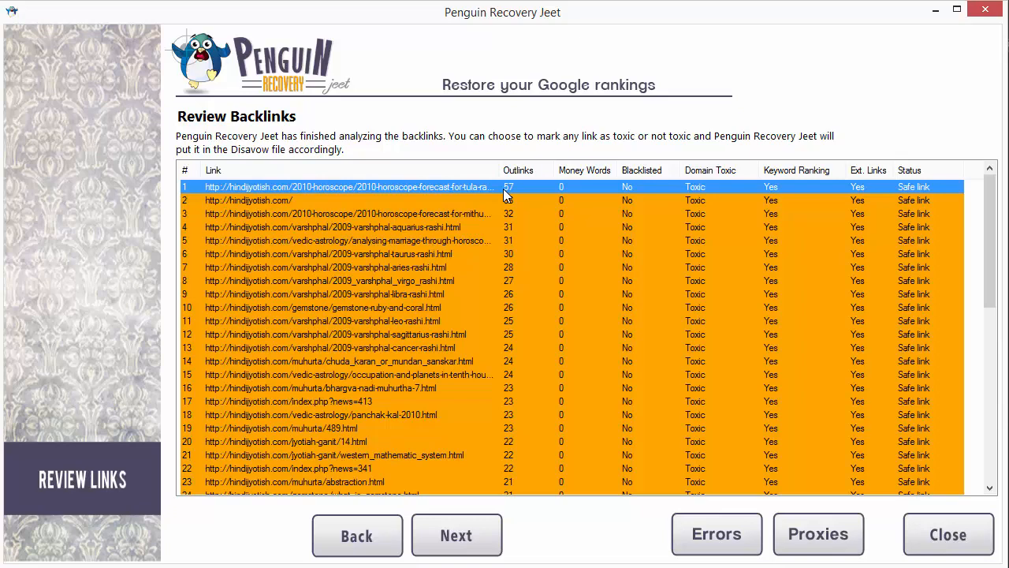
- Set the status of the 2010 tula-rashi horoscope forecast link and the hindijyotish.com home page link to Toxic link
{"action": "left_click", "coordinate": [946, 192]}
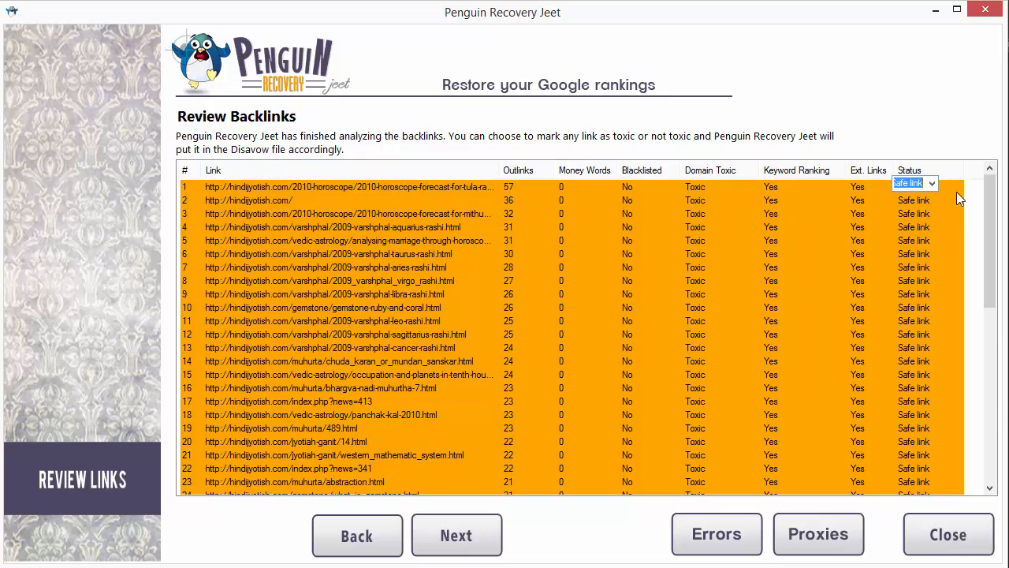
{"action": "left_click", "coordinate": [938, 182]}
{"action": "left_click", "coordinate": [919, 205]}
{"action": "left_click", "coordinate": [832, 218]}
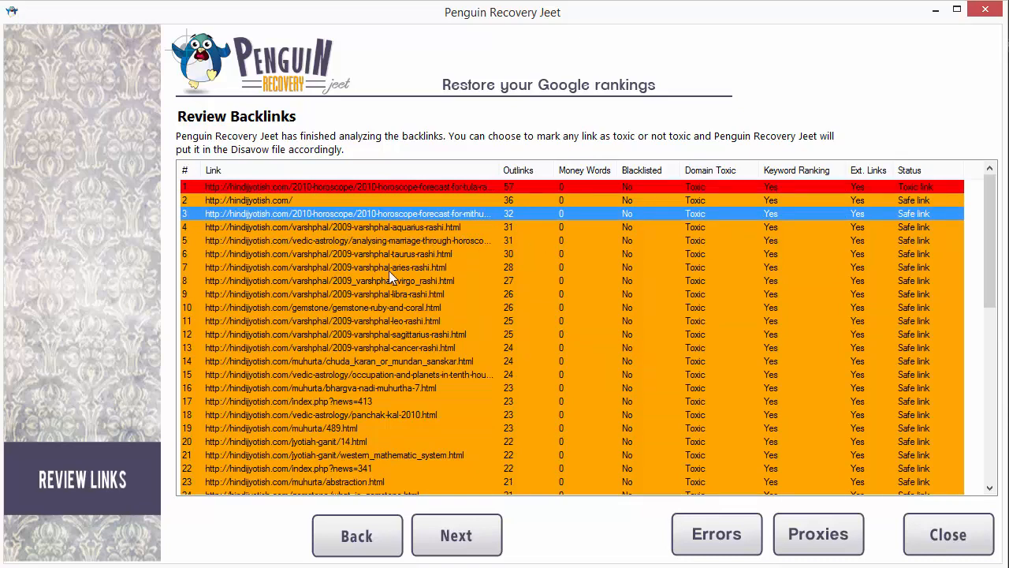
{"action": "left_click", "coordinate": [501, 201]}
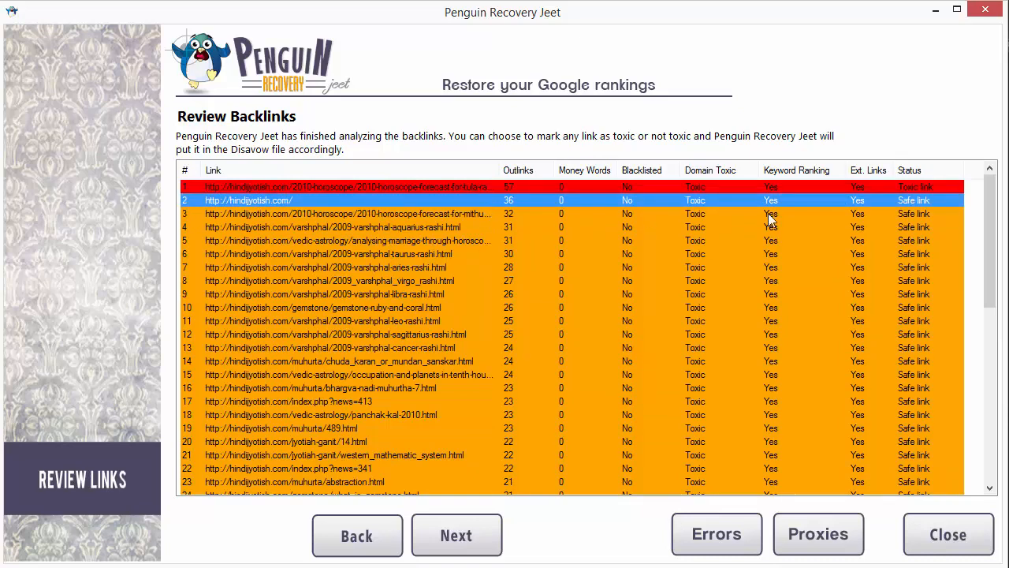
{"action": "left_click", "coordinate": [921, 201]}
{"action": "left_click", "coordinate": [913, 211]}
{"action": "left_click", "coordinate": [502, 242]}
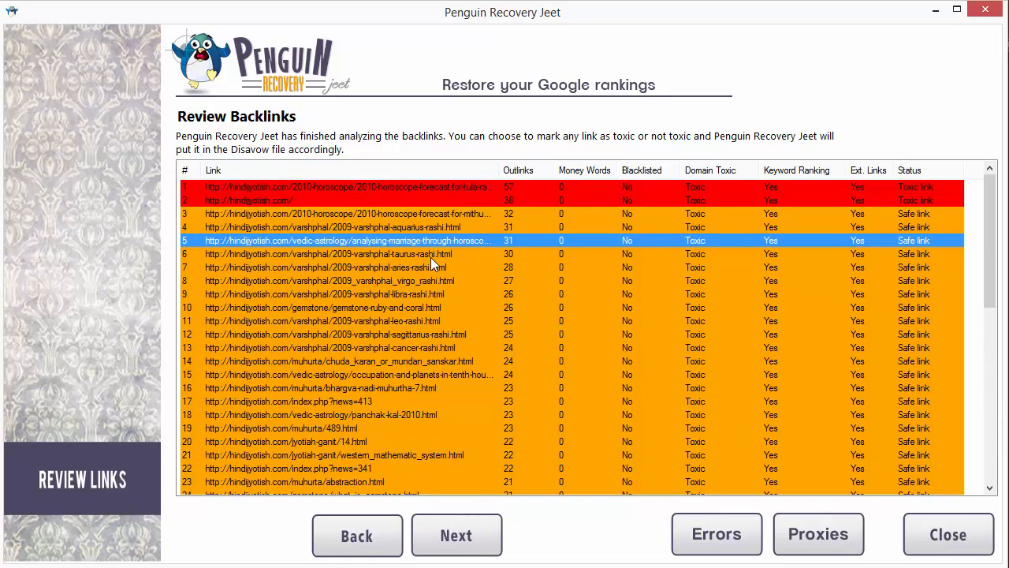
- Set the status of the 2009-varshphal-aquarius-rashi.html backlink to Toxic link
{"action": "scroll", "coordinate": [430, 258], "scroll_direction": "down", "scroll_amount": 10}
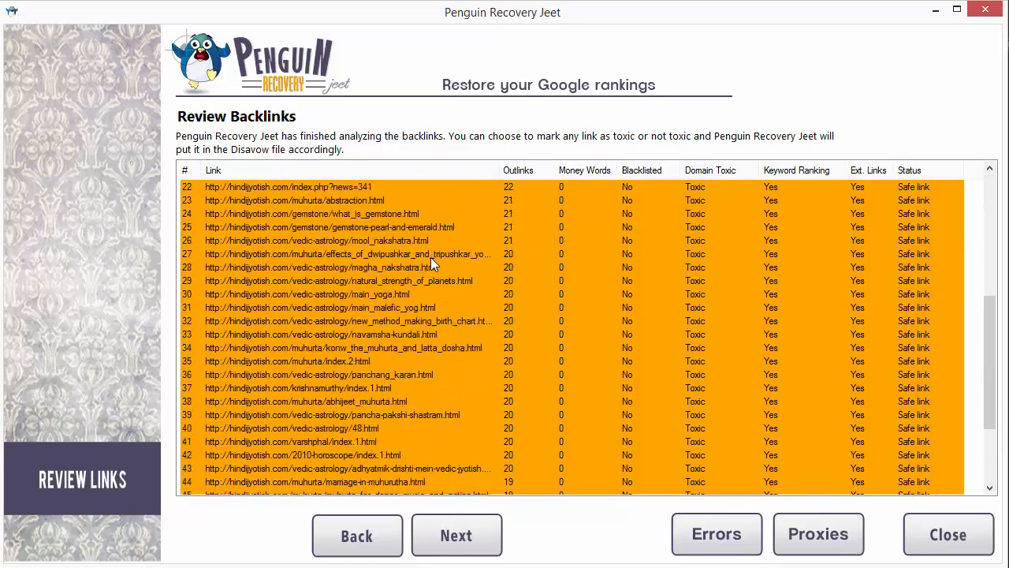
{"action": "scroll", "coordinate": [430, 257], "scroll_direction": "up", "scroll_amount": 10}
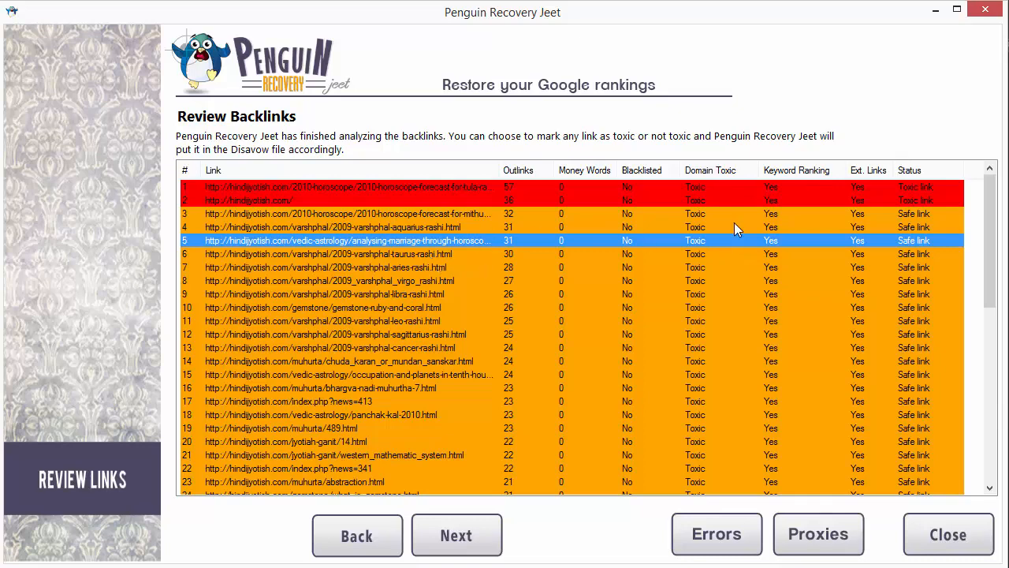
{"action": "left_click", "coordinate": [705, 213]}
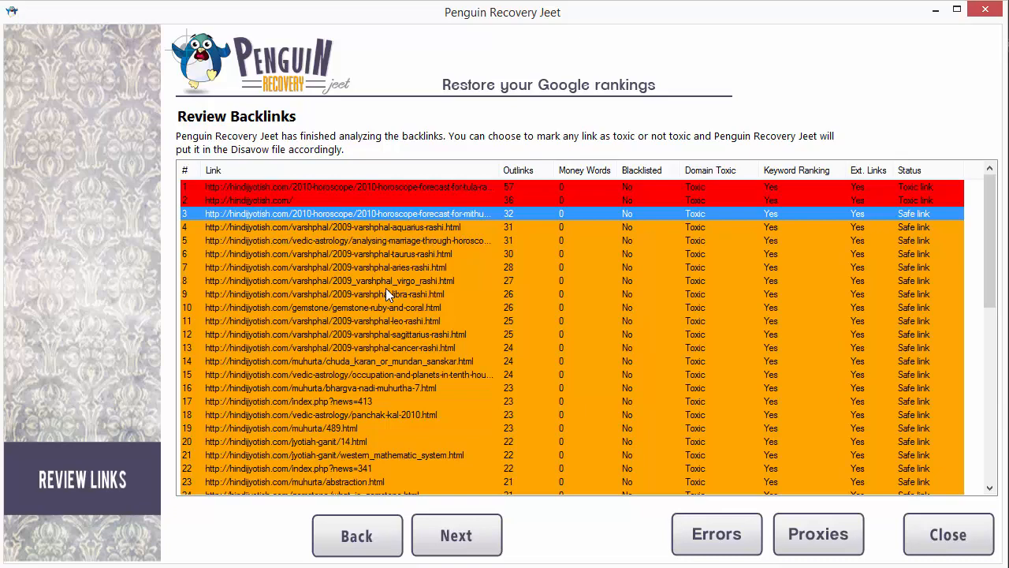
{"action": "left_click", "coordinate": [491, 224]}
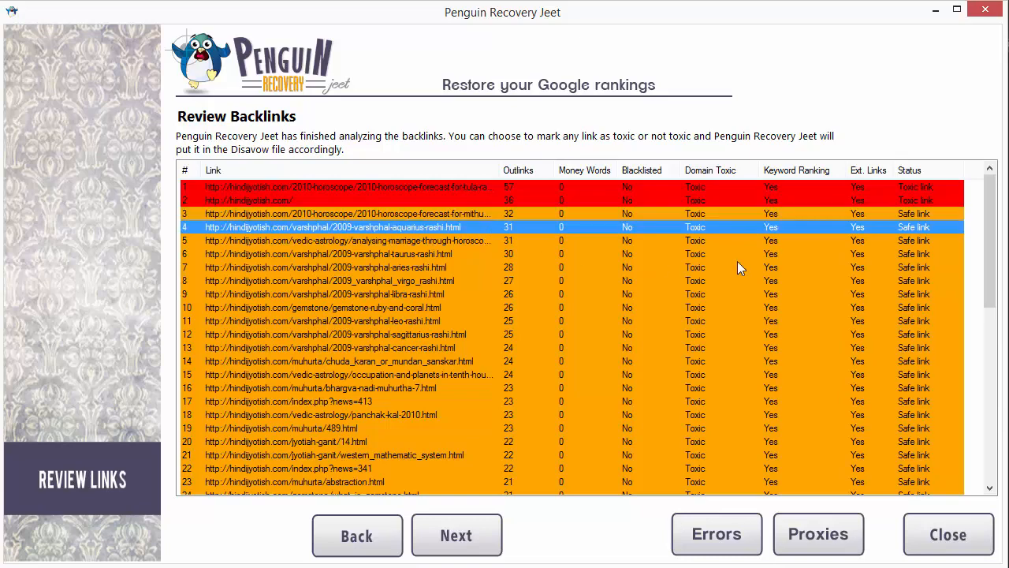
{"action": "left_click", "coordinate": [920, 230]}
{"action": "left_click", "coordinate": [924, 226]}
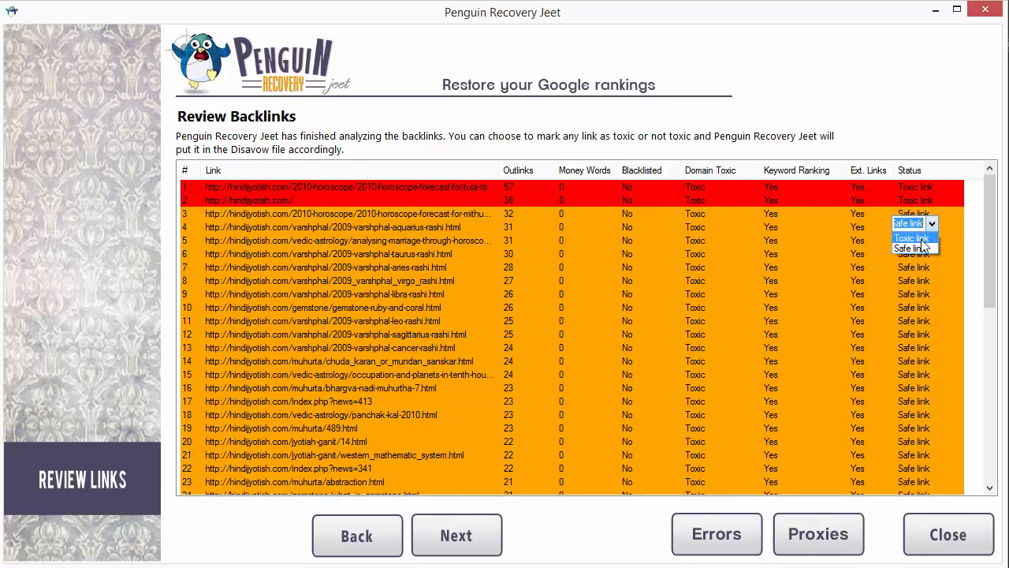
{"action": "left_click", "coordinate": [914, 238]}
- Set the status of the 2009_varshphal_virgo_rashi.html and 2009-varshphal-sagittarius-rashi.html backlinks to Toxic link
{"action": "left_click", "coordinate": [920, 278]}
{"action": "left_click", "coordinate": [931, 278]}
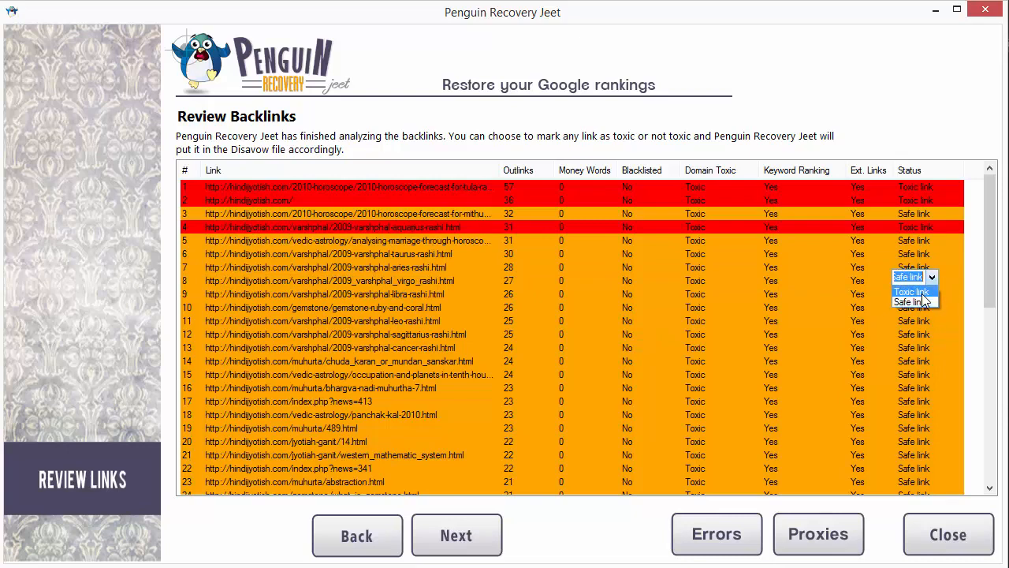
{"action": "left_click", "coordinate": [913, 292]}
{"action": "left_click", "coordinate": [914, 334]}
{"action": "left_click", "coordinate": [915, 334]}
{"action": "left_click", "coordinate": [932, 335]}
{"action": "left_click", "coordinate": [912, 347]}
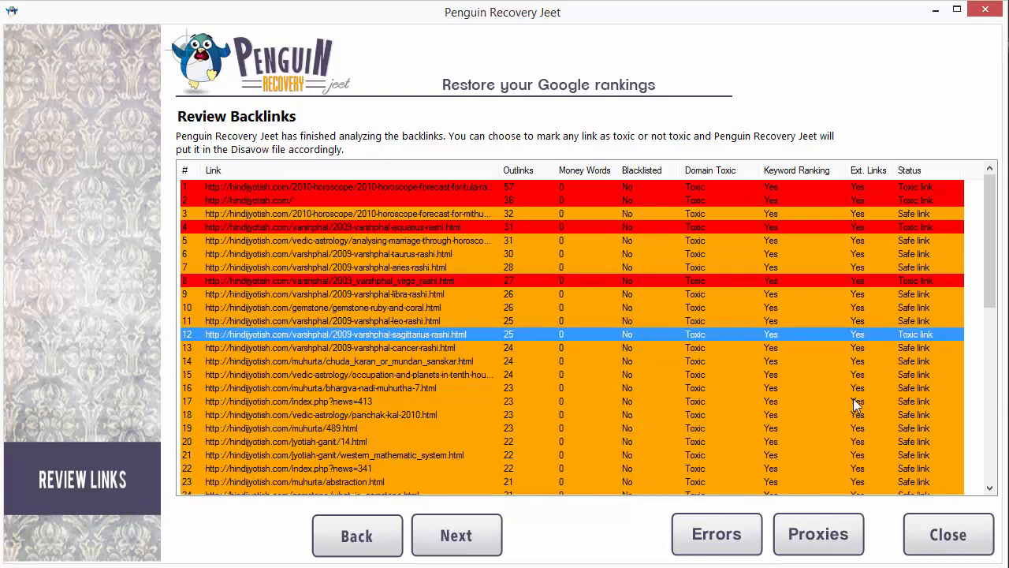
{"action": "left_click", "coordinate": [864, 362]}
- Look through the rest of the backlink list and view the options available for the gemstone-pearl-and-emerald.html link
{"action": "scroll", "coordinate": [521, 268], "scroll_direction": "down", "scroll_amount": 5}
{"action": "left_click", "coordinate": [380, 292]}
{"action": "right_click", "coordinate": [381, 292]}
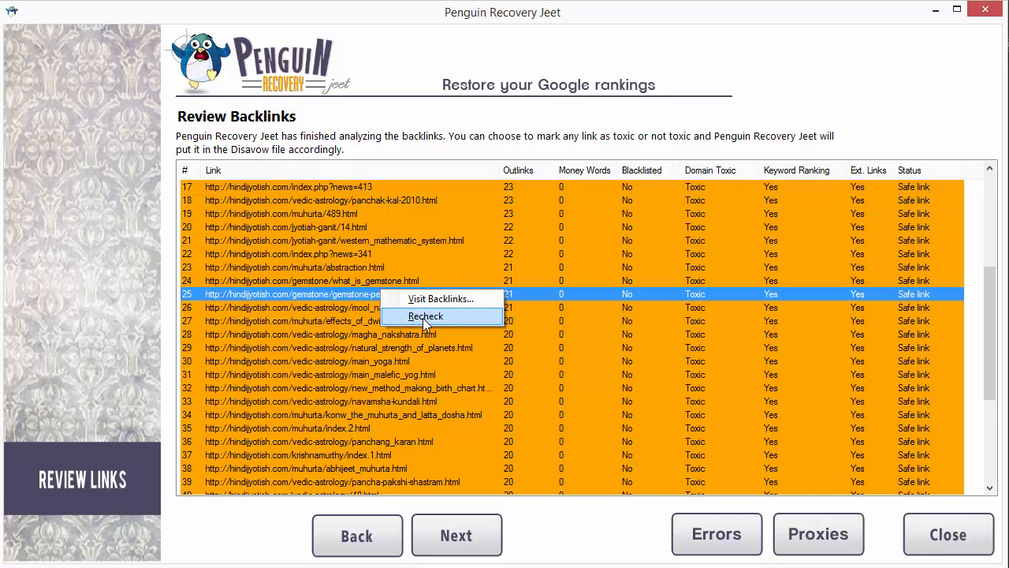
{"action": "left_click", "coordinate": [322, 335]}
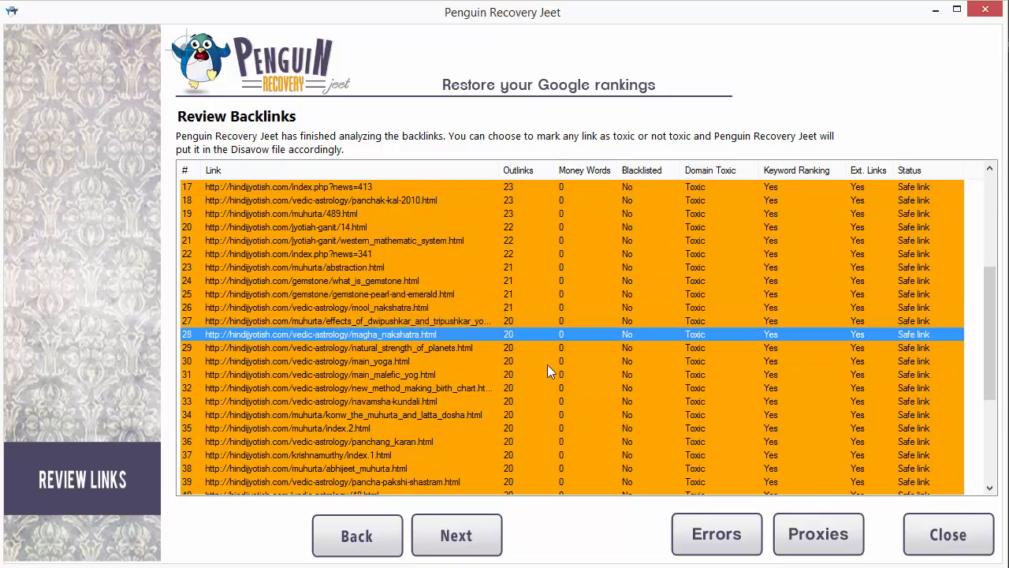
{"action": "scroll", "coordinate": [457, 332], "scroll_direction": "down", "scroll_amount": 5}
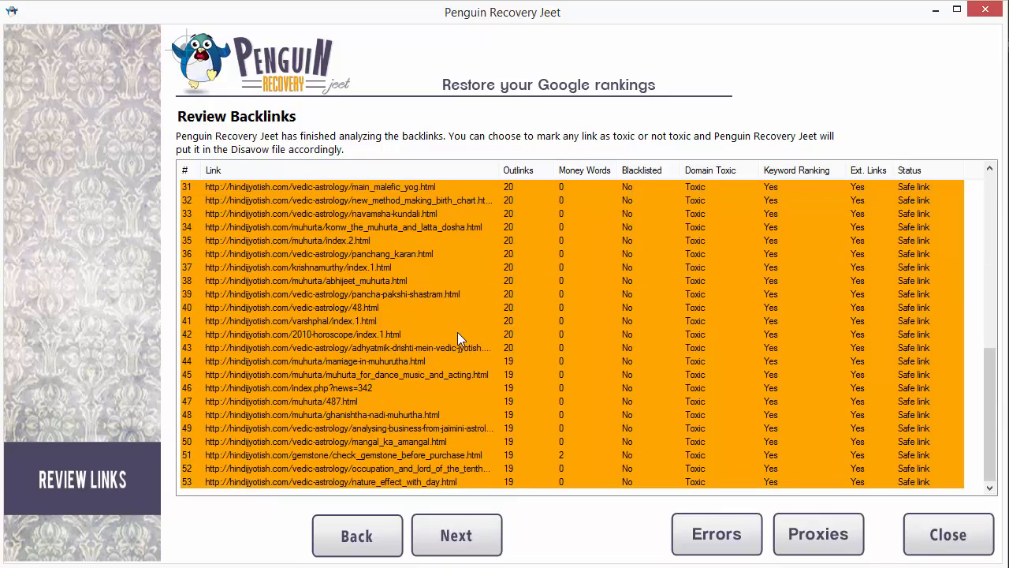
{"action": "scroll", "coordinate": [457, 332], "scroll_direction": "up", "scroll_amount": 10}
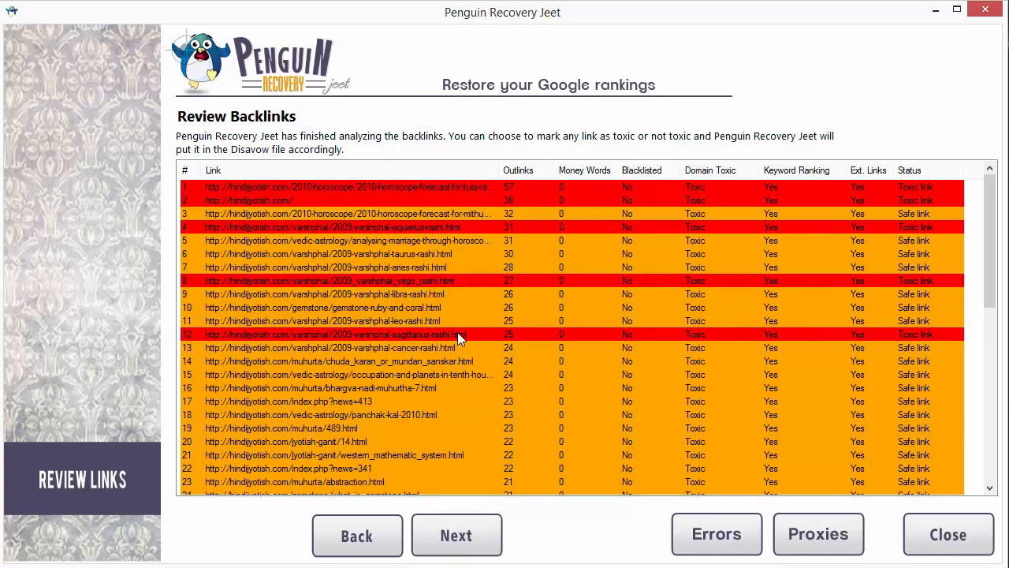
- Generate the disavow file and save it as the text file disavow on the Desktop
{"action": "left_click", "coordinate": [483, 540]}
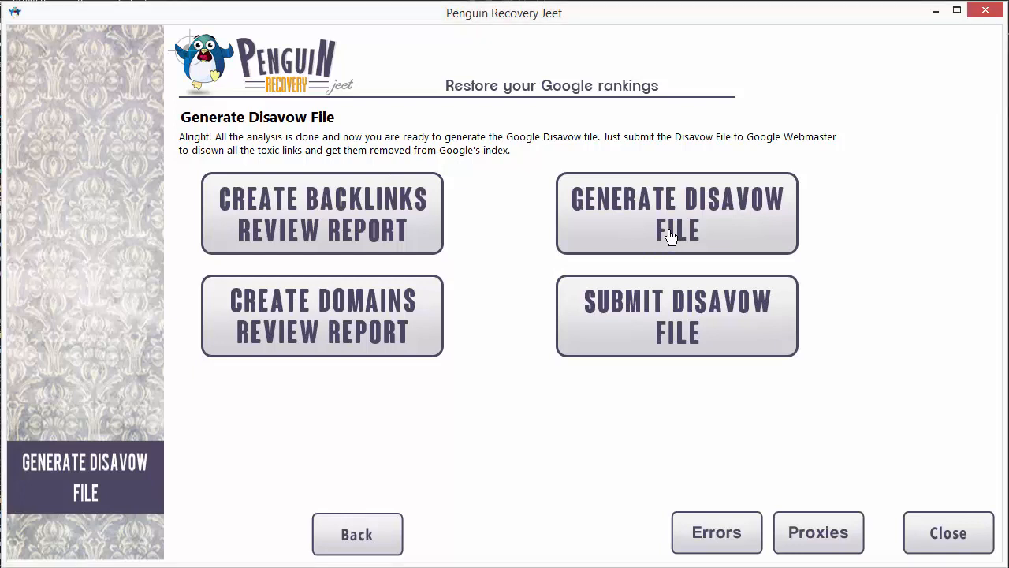
{"action": "left_click", "coordinate": [670, 236]}
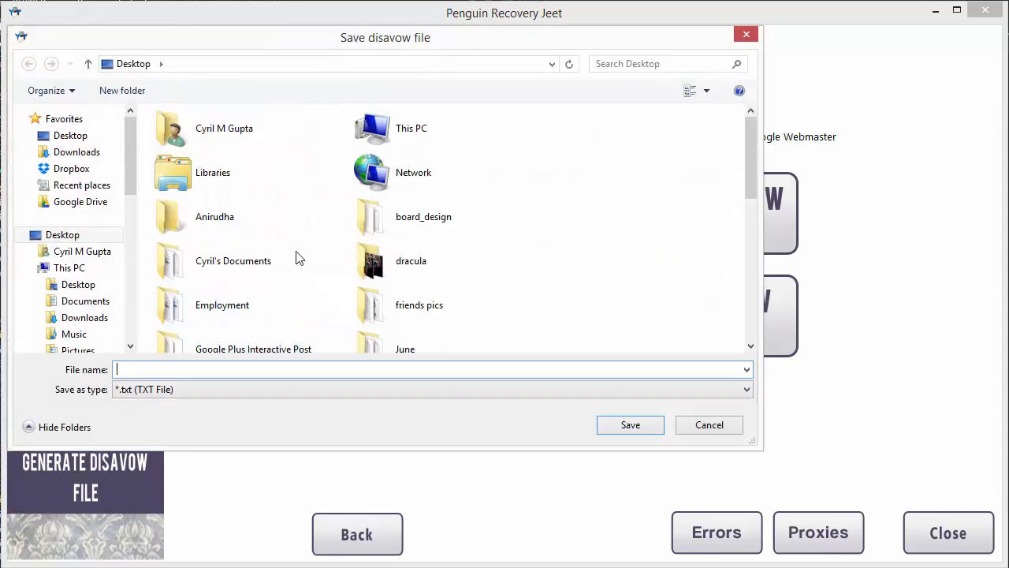
{"action": "left_click_drag", "start_coordinate": [328, 45], "coordinate": [422, 76]}
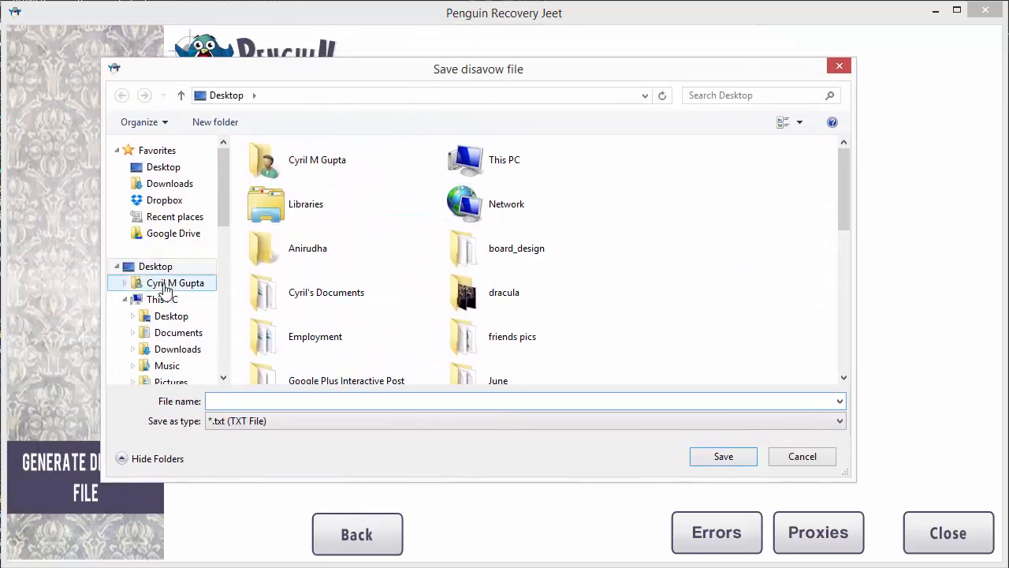
{"action": "left_click", "coordinate": [281, 402]}
{"action": "type", "text": "d"}
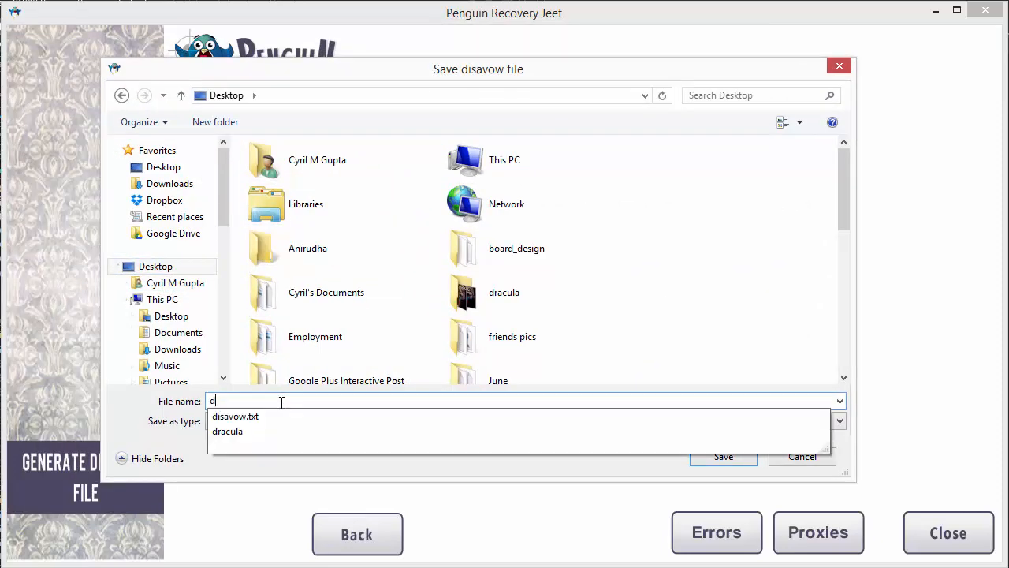
{"action": "type", "text": "isavow"}
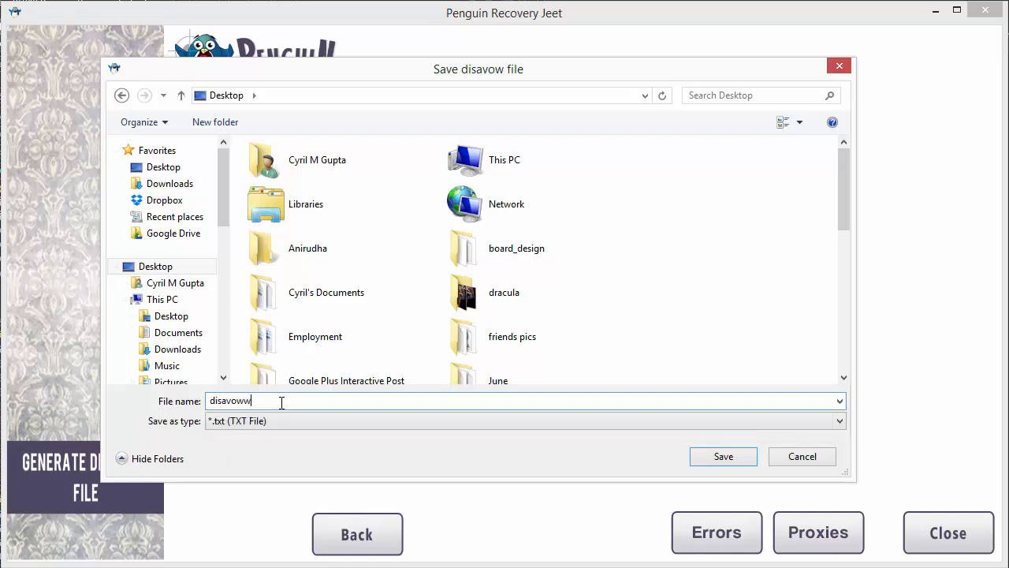
{"action": "left_click", "coordinate": [716, 457]}
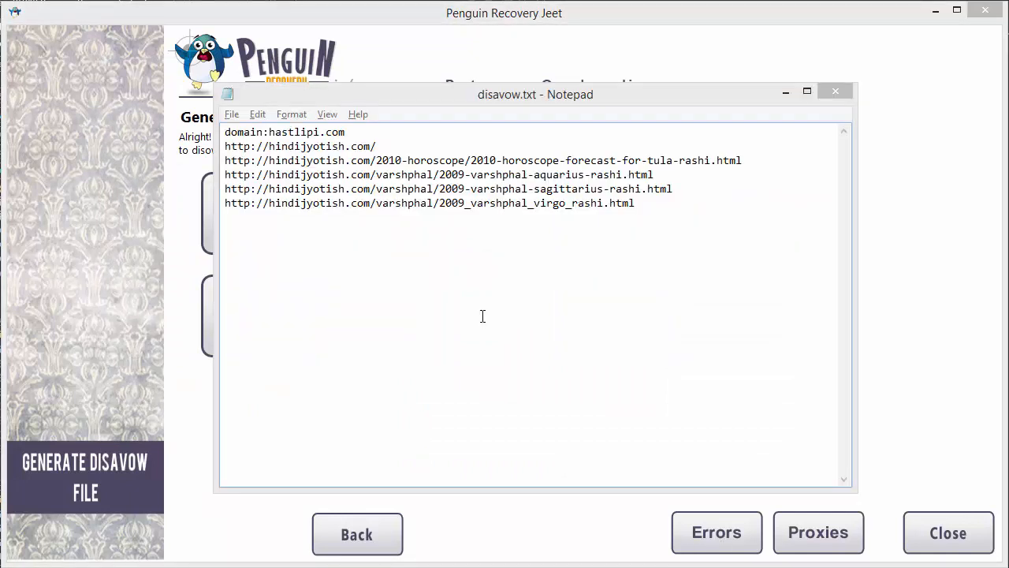
- Examine the entries in disavow.txt, highlighting the whole list and the domain:hastlipi.com line
{"action": "left_click_drag", "start_coordinate": [766, 265], "coordinate": [229, 130]}
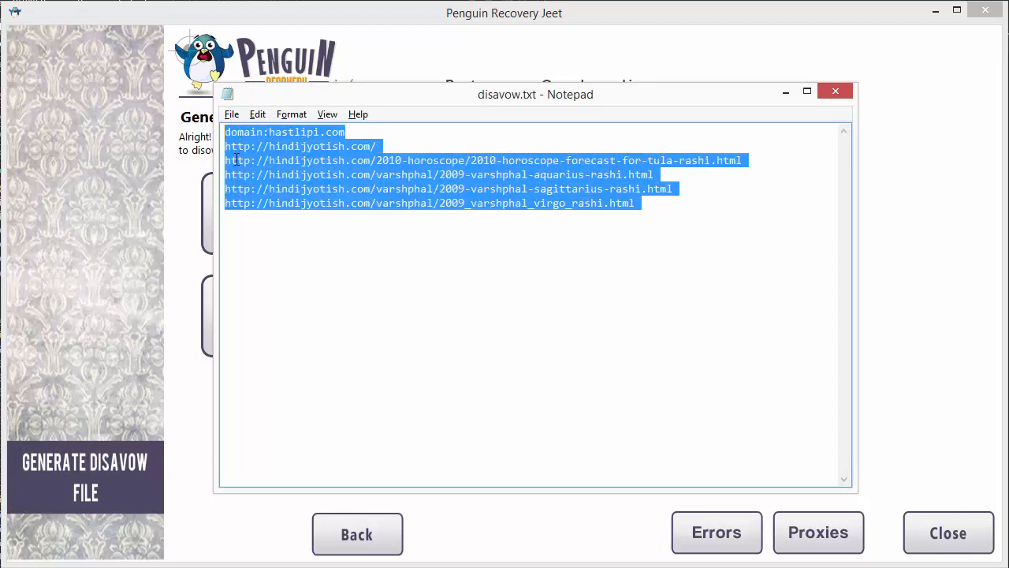
{"action": "left_click", "coordinate": [355, 270]}
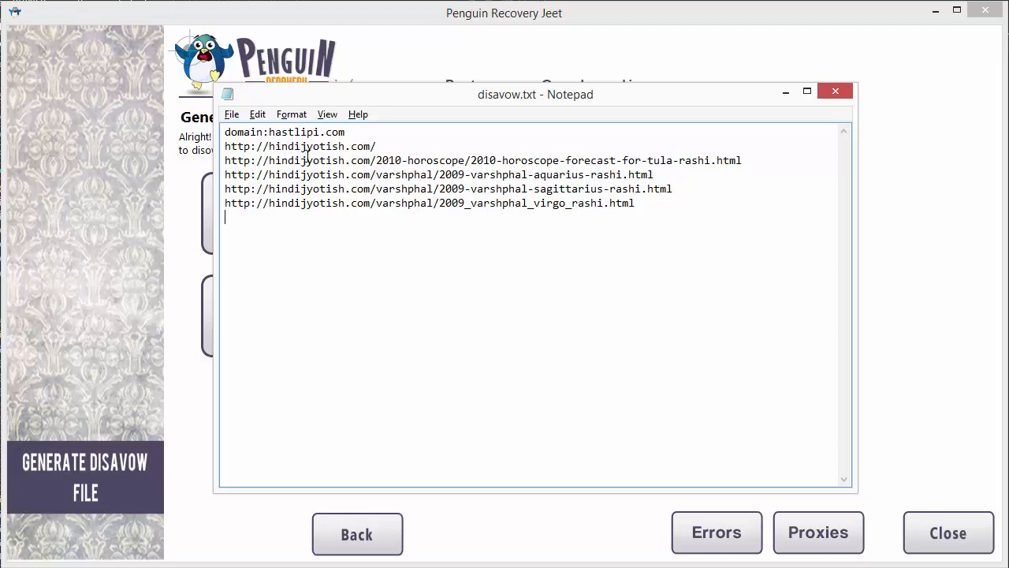
{"action": "left_click_drag", "start_coordinate": [360, 133], "coordinate": [169, 118]}
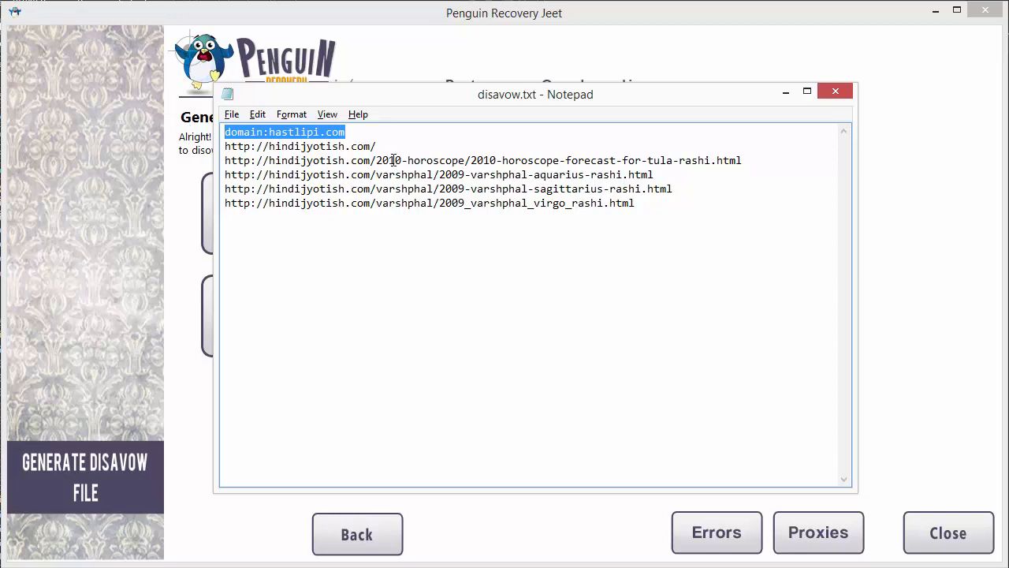
- Examine the hindijyotish.com URLs listed in disavow.txt, highlighting them as a block, and close the file
{"action": "left_click_drag", "start_coordinate": [408, 145], "coordinate": [487, 232]}
{"action": "left_click", "coordinate": [287, 149]}
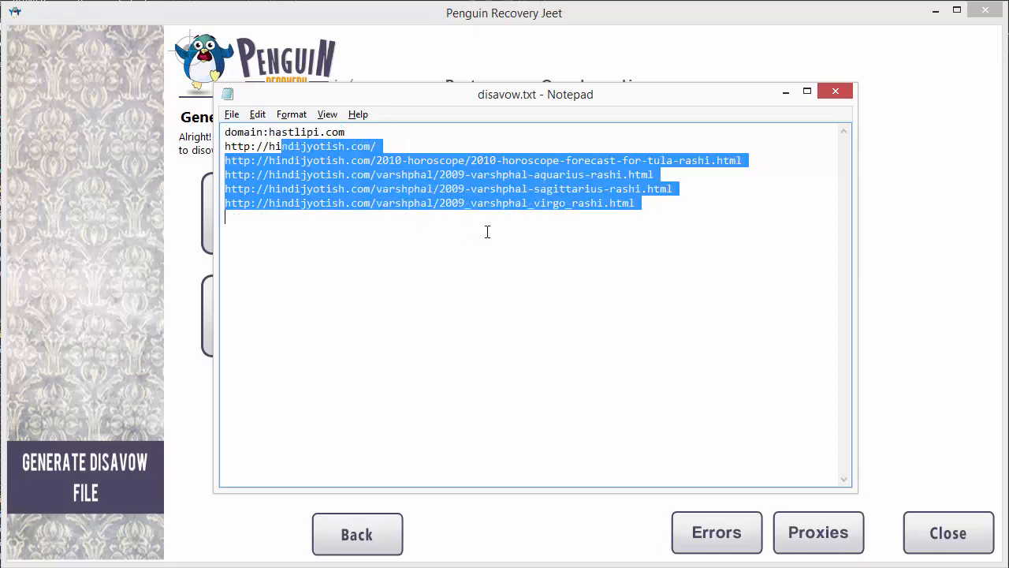
{"action": "left_click", "coordinate": [498, 230]}
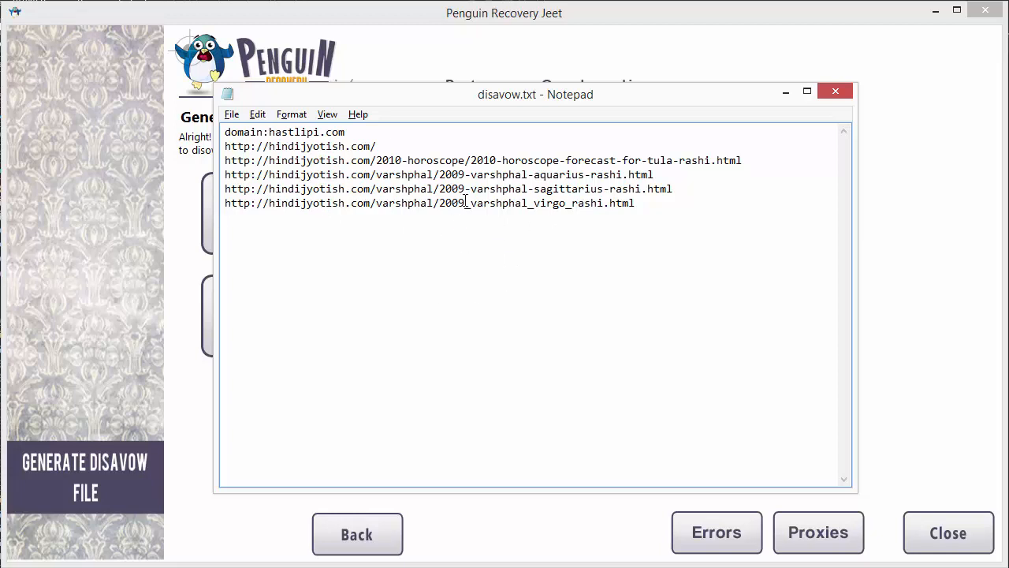
{"action": "left_click", "coordinate": [834, 93]}
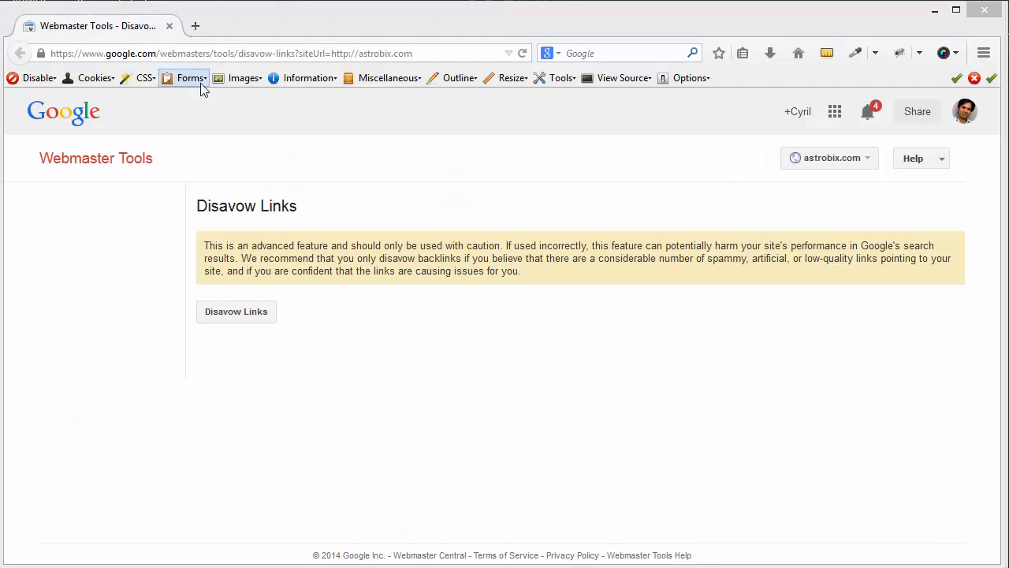
- Open Google's Disavow Links dialog for astrobix.com and choose disavow.txt from the Desktop as the file to upload
{"action": "left_click", "coordinate": [263, 314]}
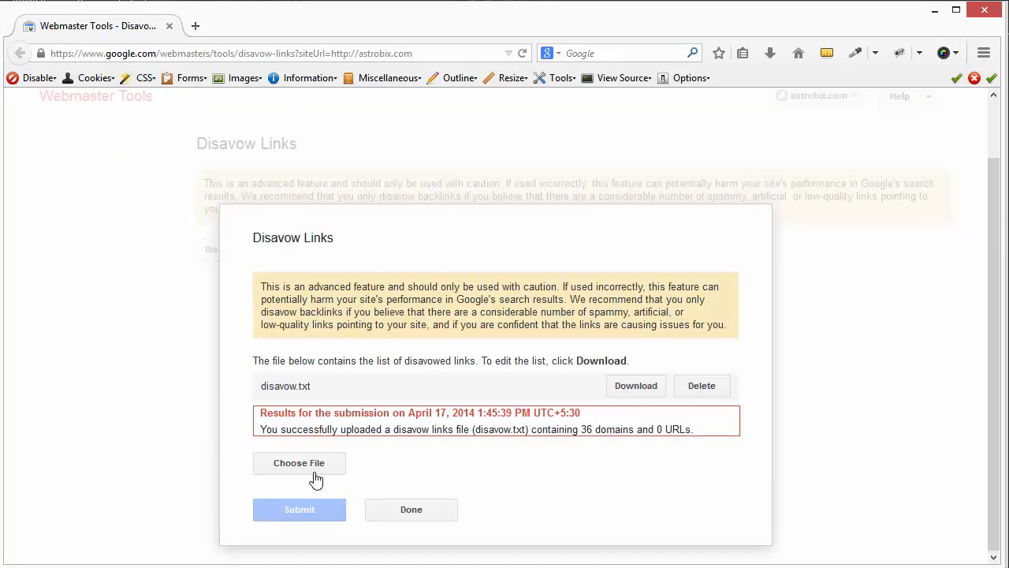
{"action": "left_click", "coordinate": [405, 524]}
{"action": "left_click", "coordinate": [263, 314]}
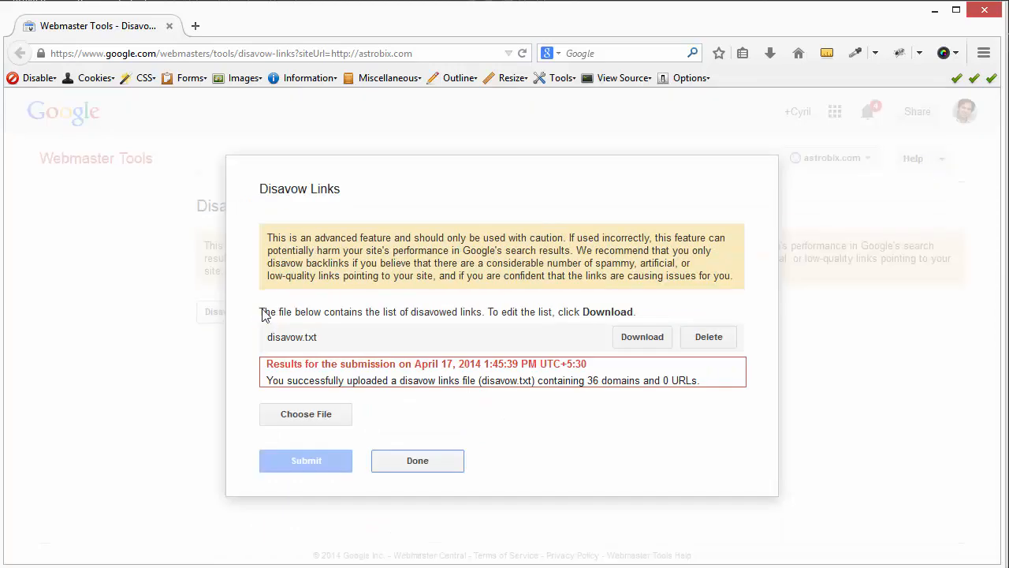
{"action": "left_click", "coordinate": [334, 422]}
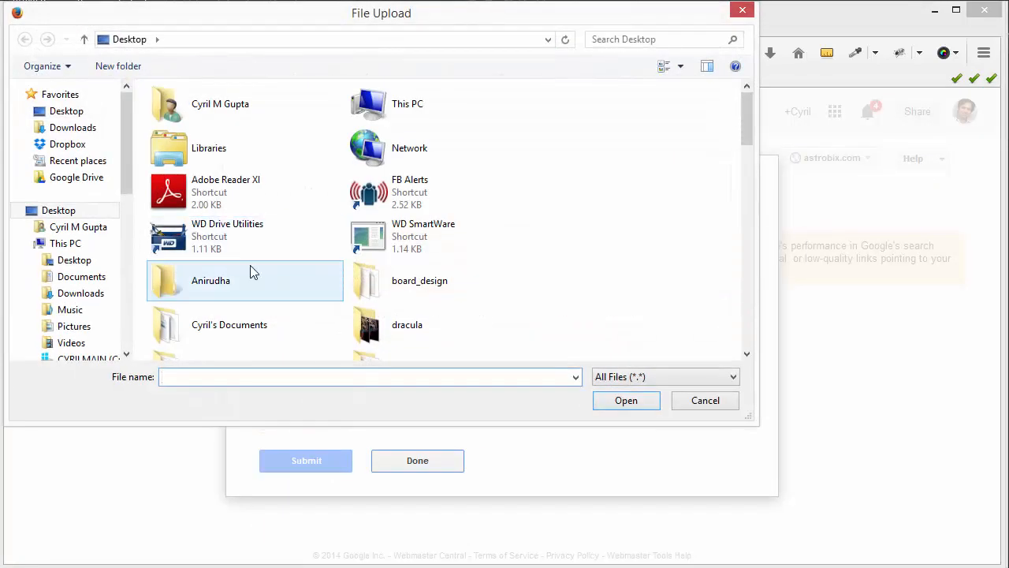
{"action": "left_click", "coordinate": [392, 335]}
{"action": "key", "text": "d"}
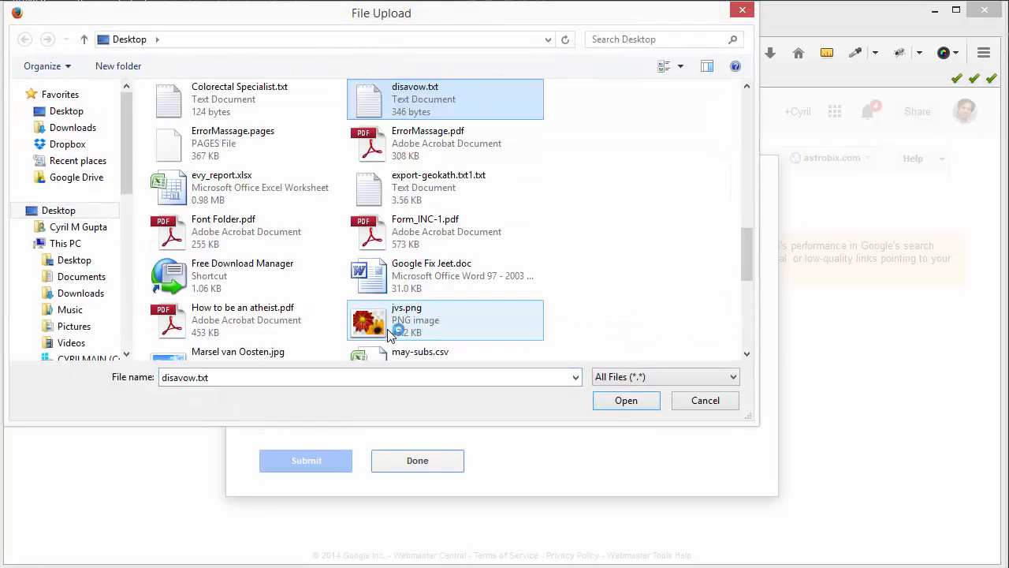
{"action": "double_click", "coordinate": [419, 93]}
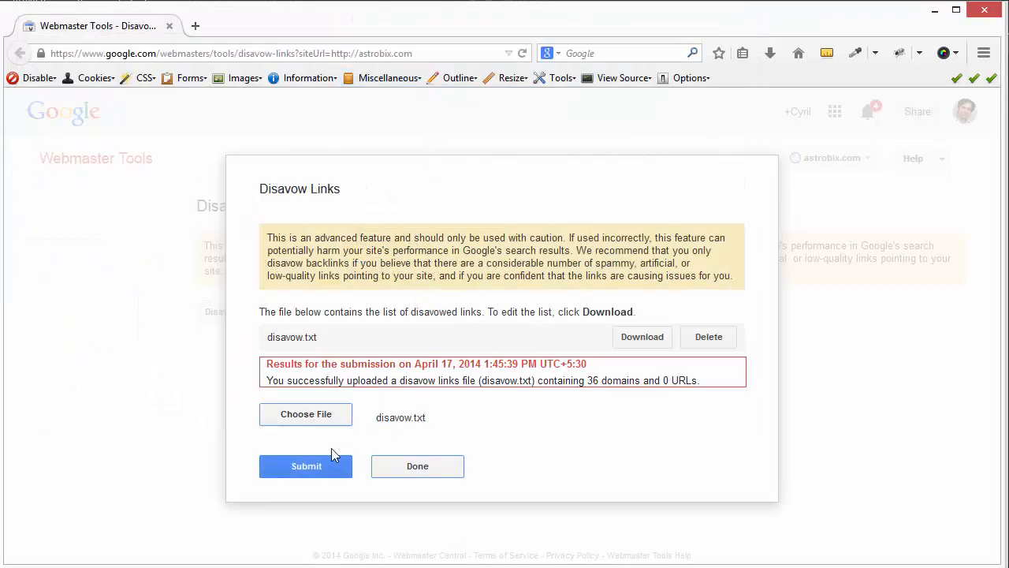
- Close the Disavow Links dialog without submitting the file and switch back to Penguin Recovery Jeet
{"action": "left_click", "coordinate": [418, 467]}
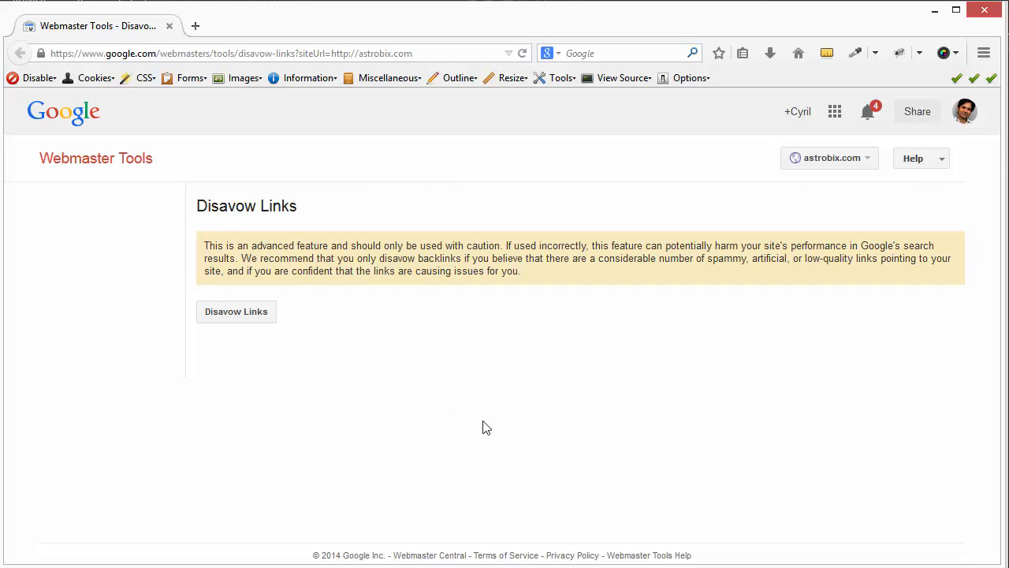
{"action": "left_click", "coordinate": [934, 11]}
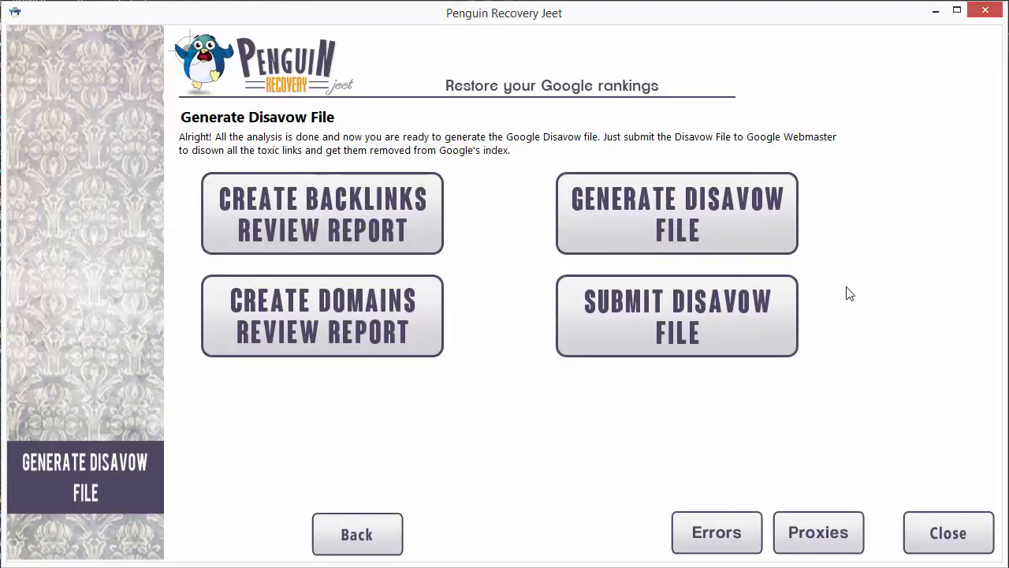